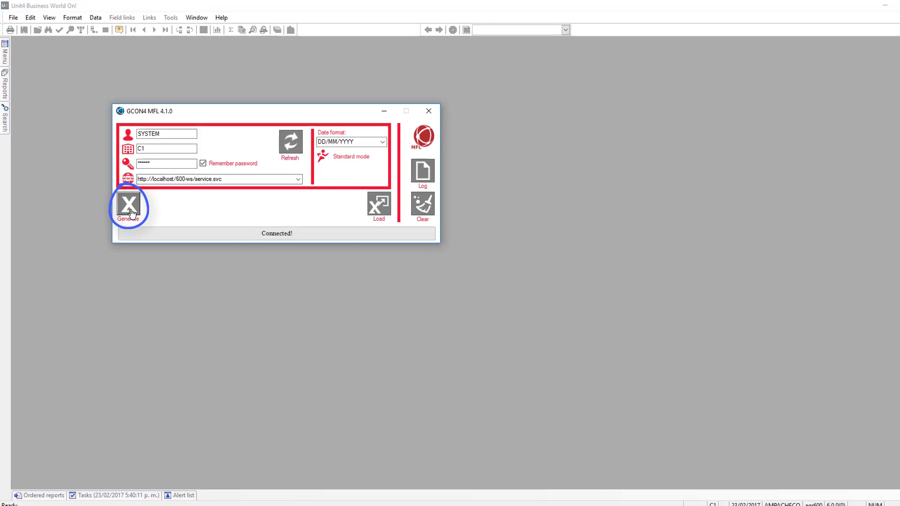
Open the Excel template generator and choose Supplier as the master file.
left_click(170, 270)
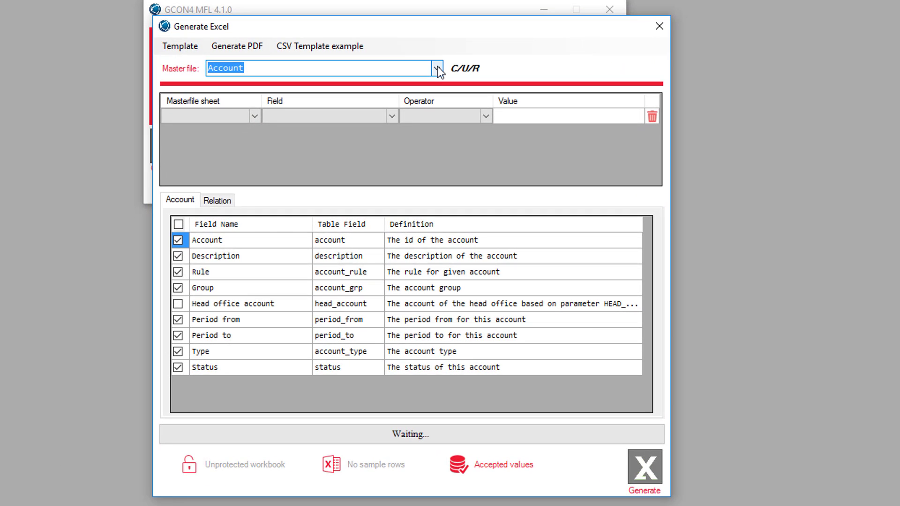
left_click(437, 68)
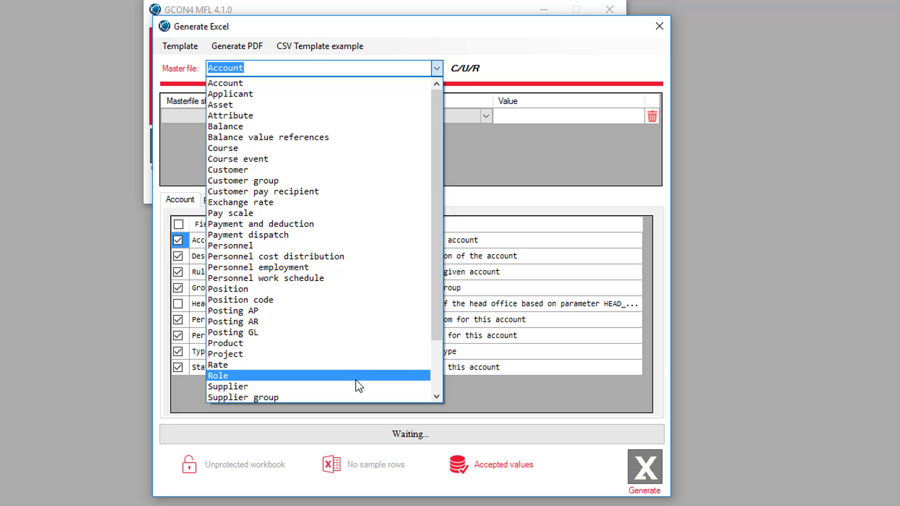
left_click(355, 385)
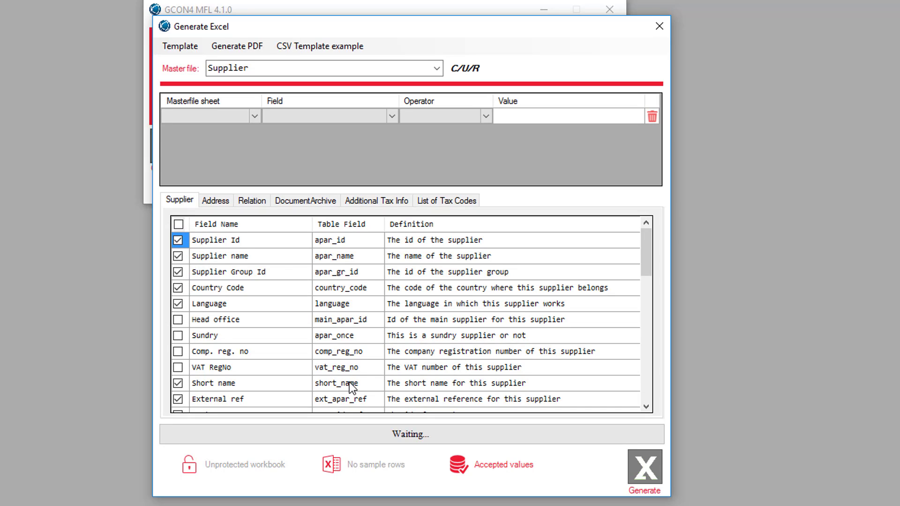
Include the VAT RegNo, Notes and Bank account fields in the Supplier sheet of the template.
left_click(218, 198)
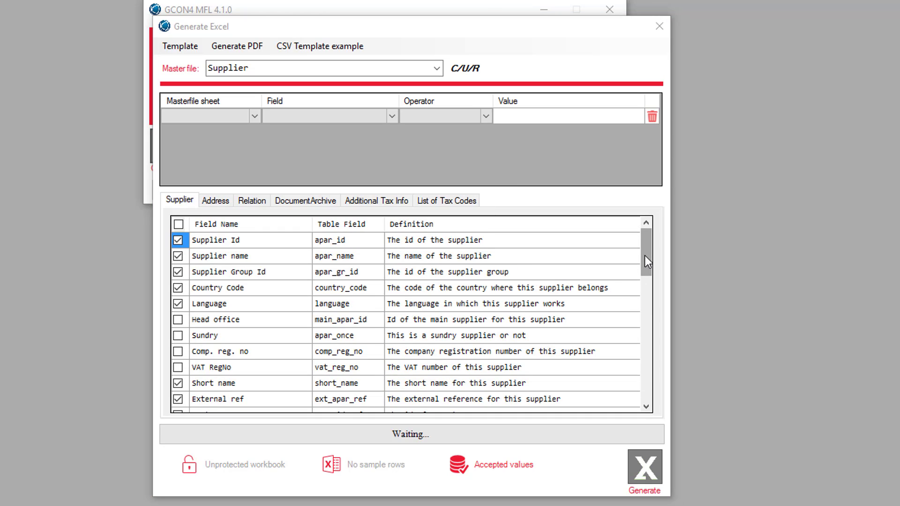
left_click_drag(645, 255, 645, 263)
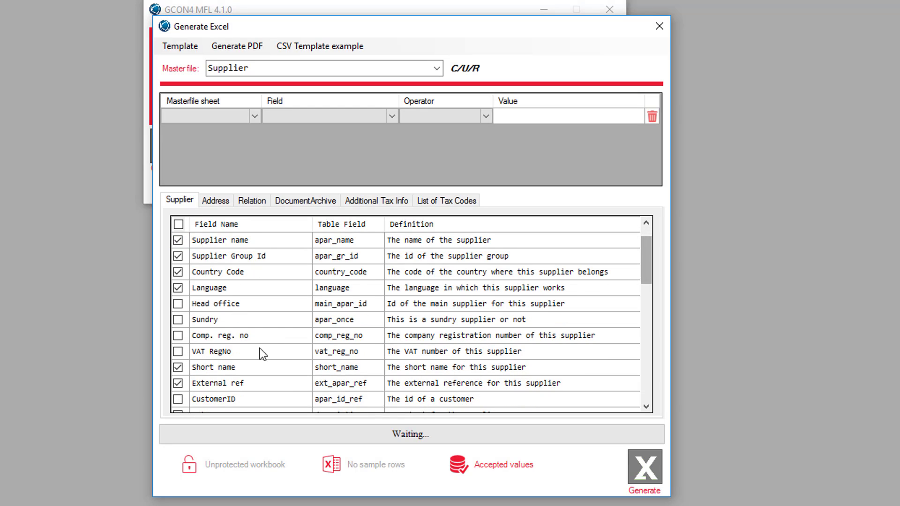
left_click(177, 351)
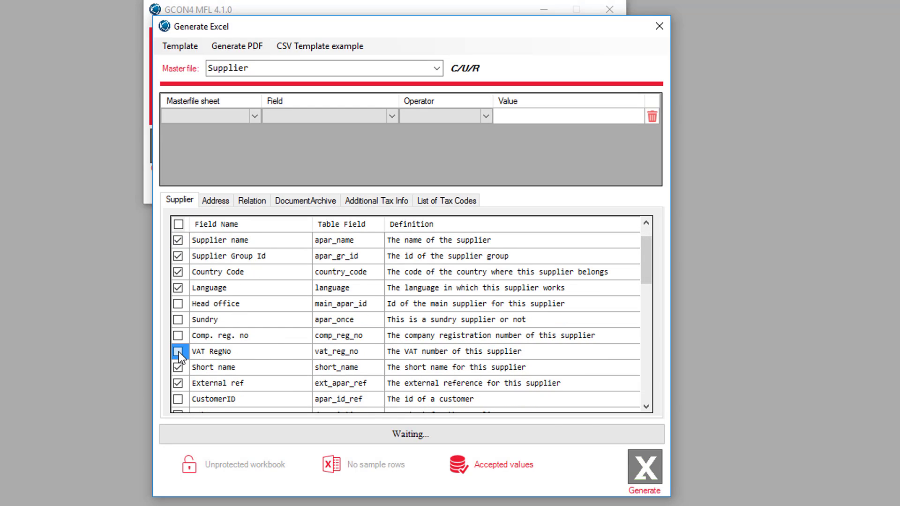
left_click(646, 406)
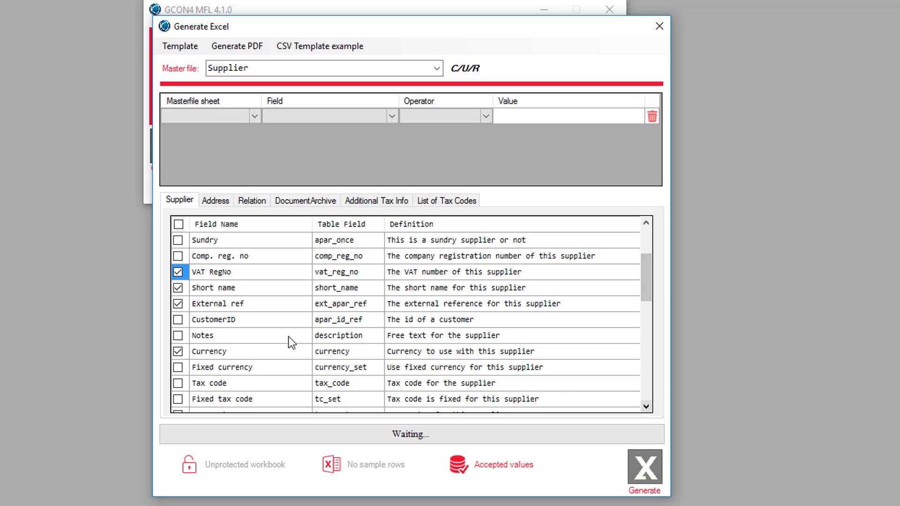
left_click(178, 336)
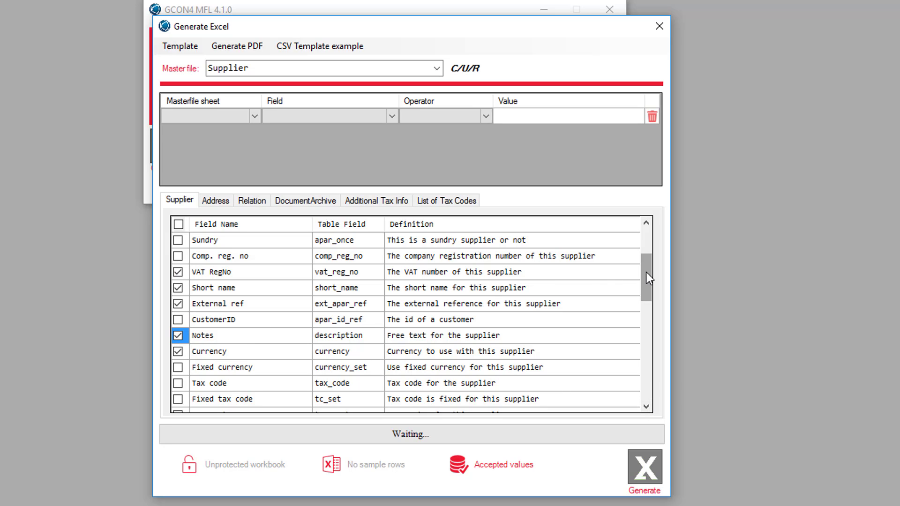
left_click_drag(645, 272, 631, 364)
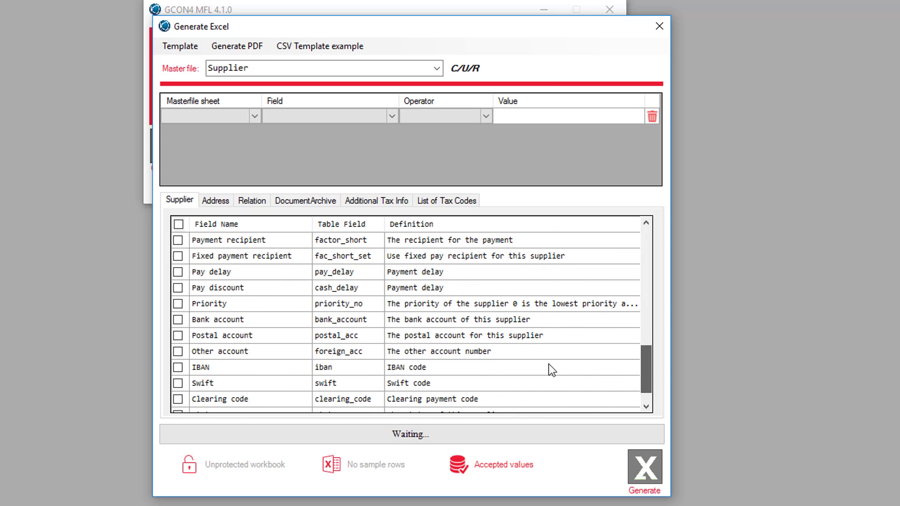
left_click(177, 319)
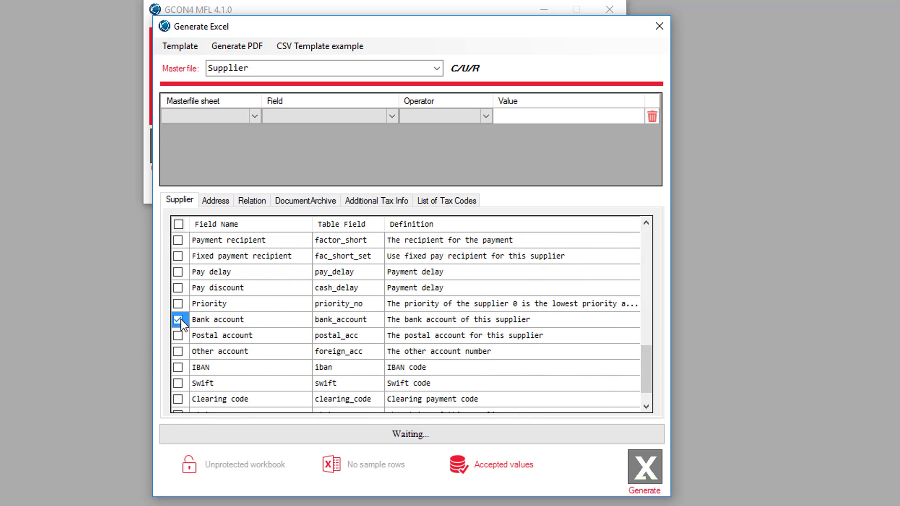
Include the Address and E-mail fields in the Address sheet of the template.
left_click(212, 202)
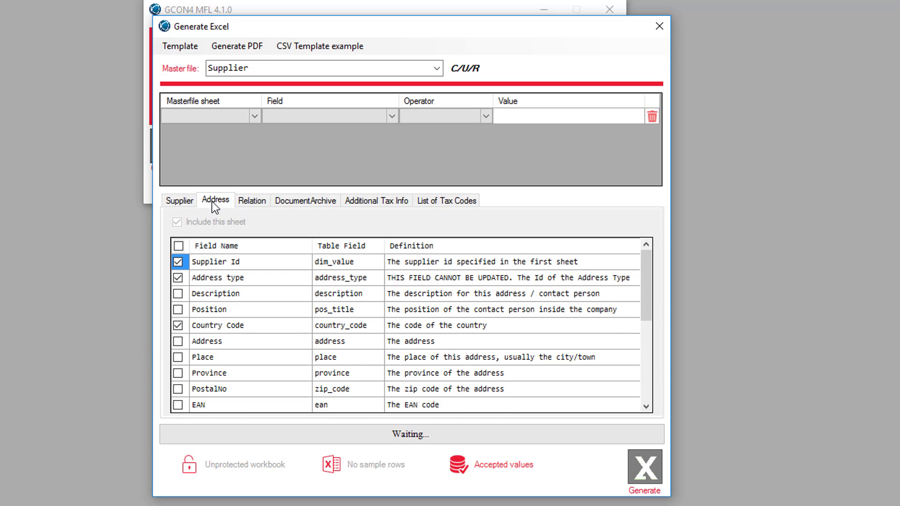
left_click(180, 341)
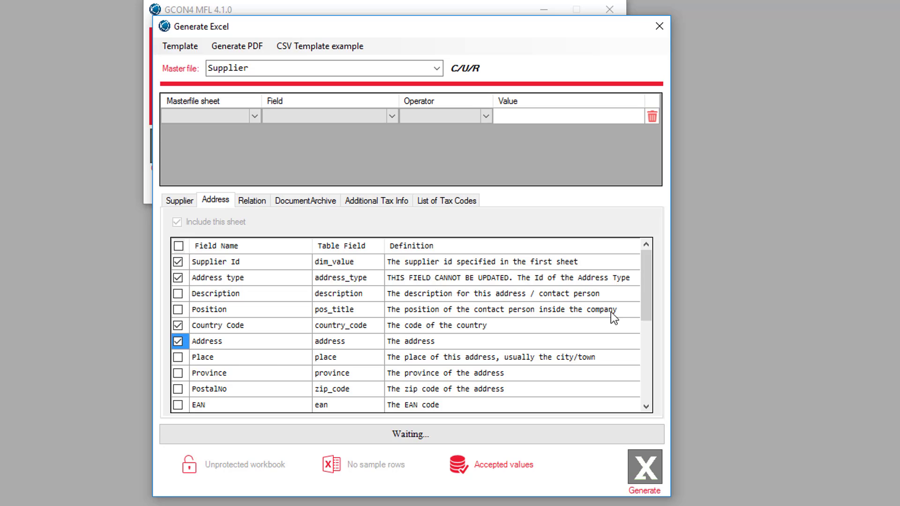
left_click_drag(644, 272, 622, 372)
left_click(177, 342)
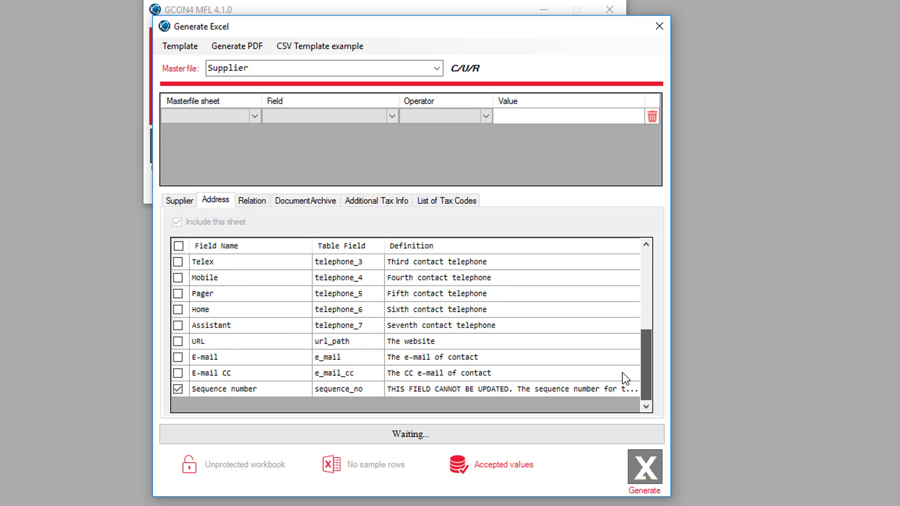
left_click(178, 358)
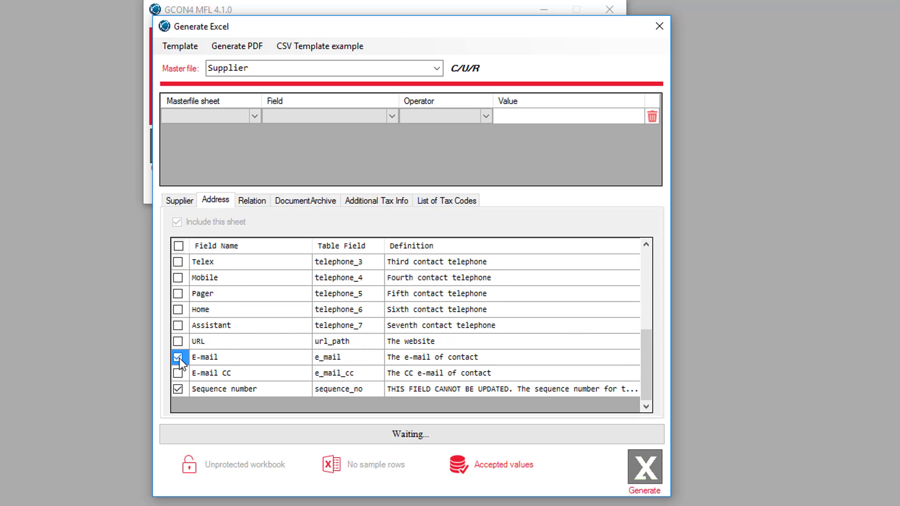
Review the DocumentArchive and List of Tax Codes sheet fields and the options for saving the template.
left_click(313, 201)
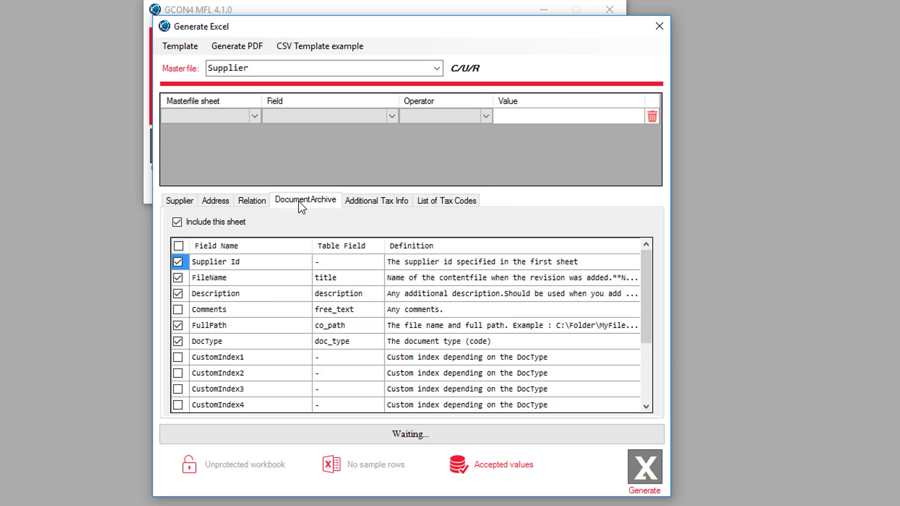
left_click(444, 199)
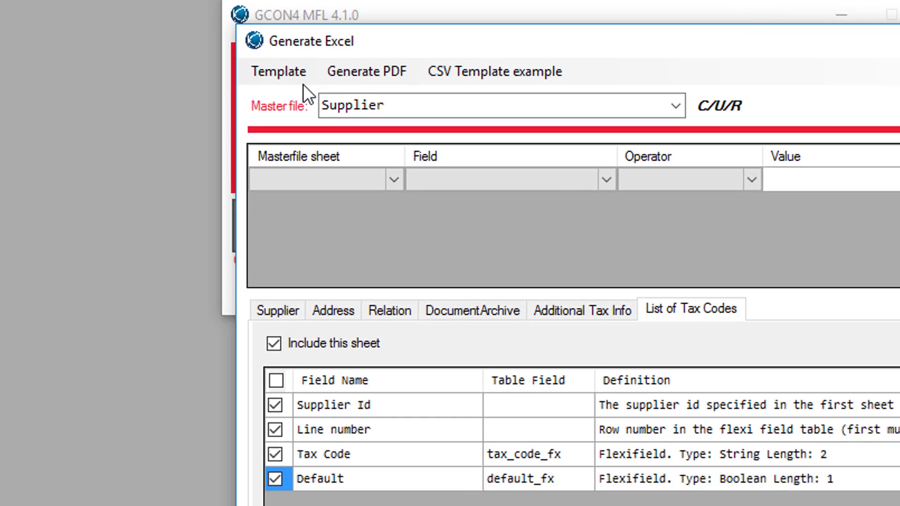
left_click(194, 49)
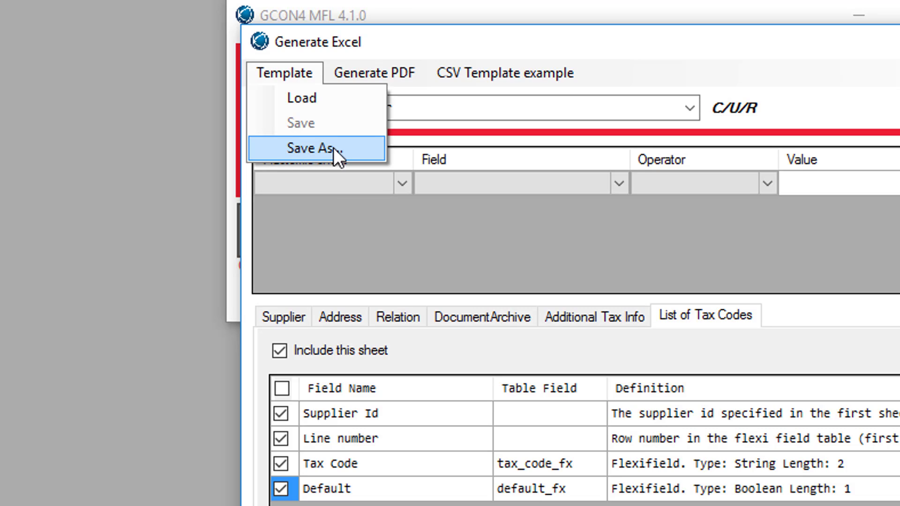
left_click(307, 69)
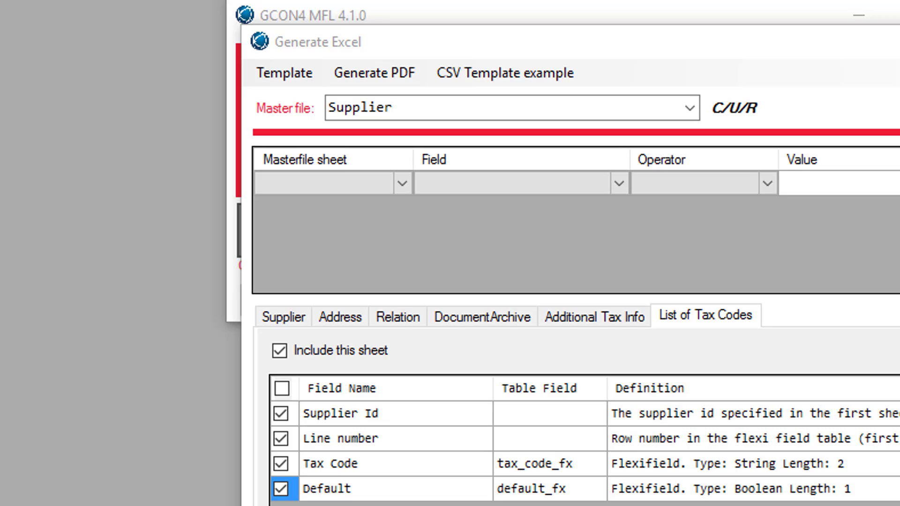
Generate the PDF documentation of the Supplier master file fields and read through its pages.
left_click(355, 80)
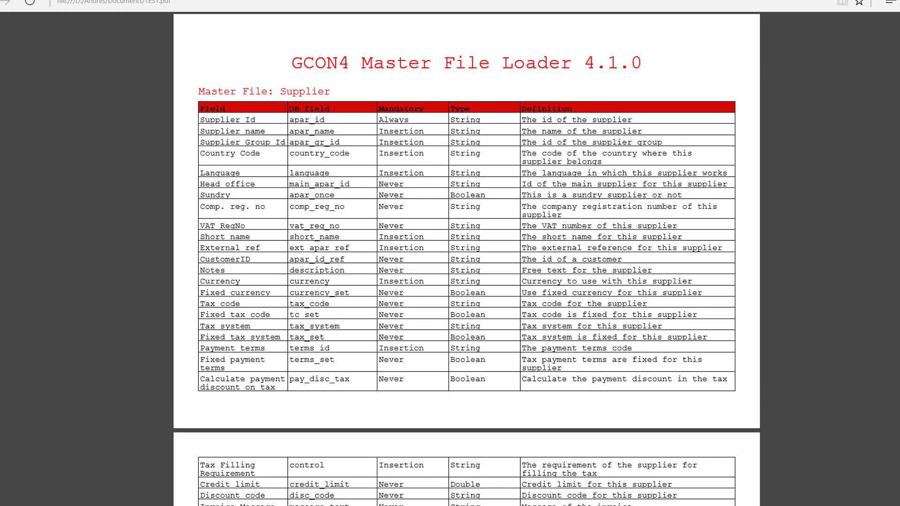
scroll(466, 258, "down", 10)
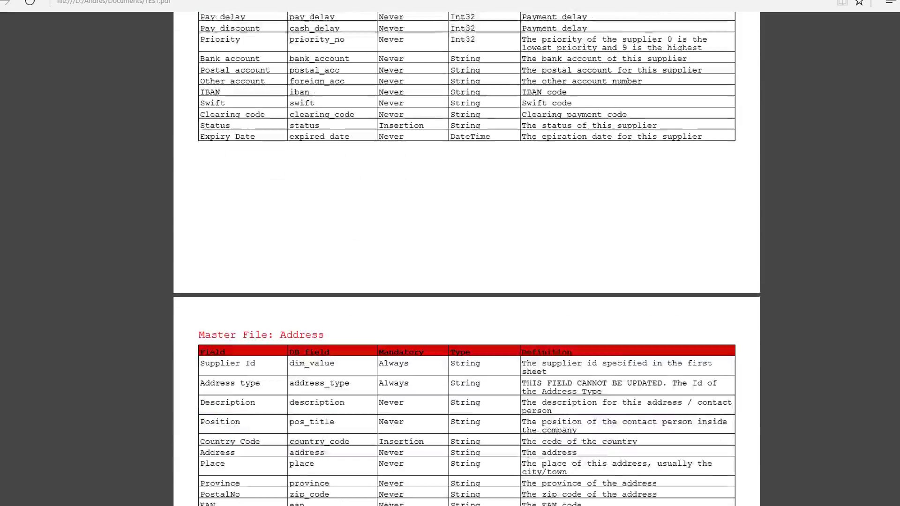
scroll(466, 258, "down", 10)
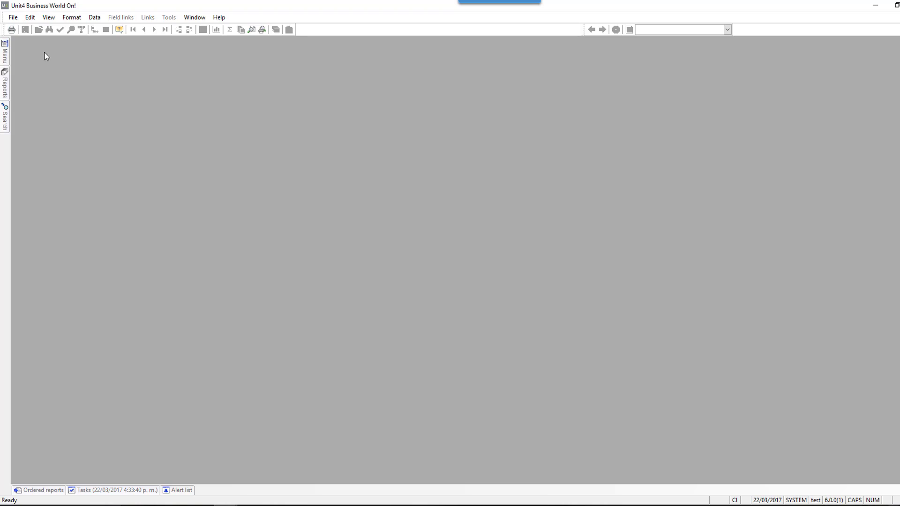
In Unit4 Business World, open Menu-based access from the Users and access settings and show the web services permissions.
left_click(5, 52)
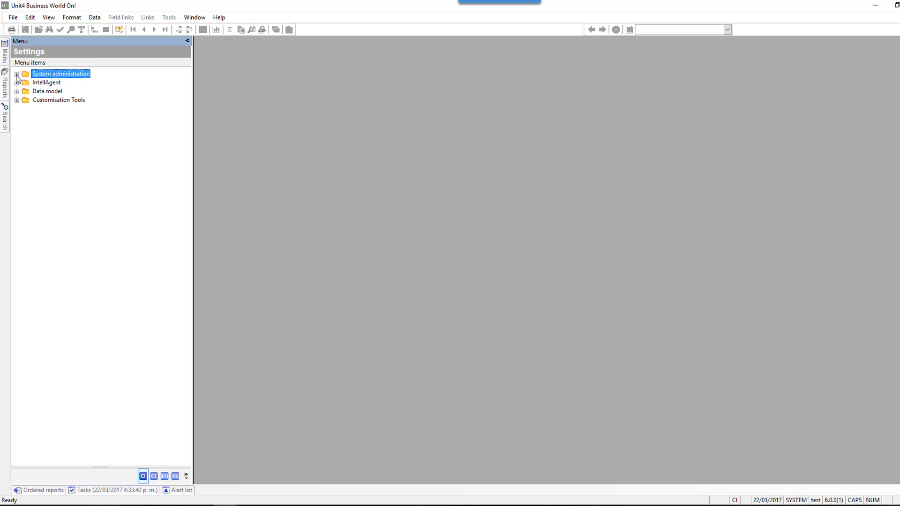
left_click(16, 75)
left_click(26, 83)
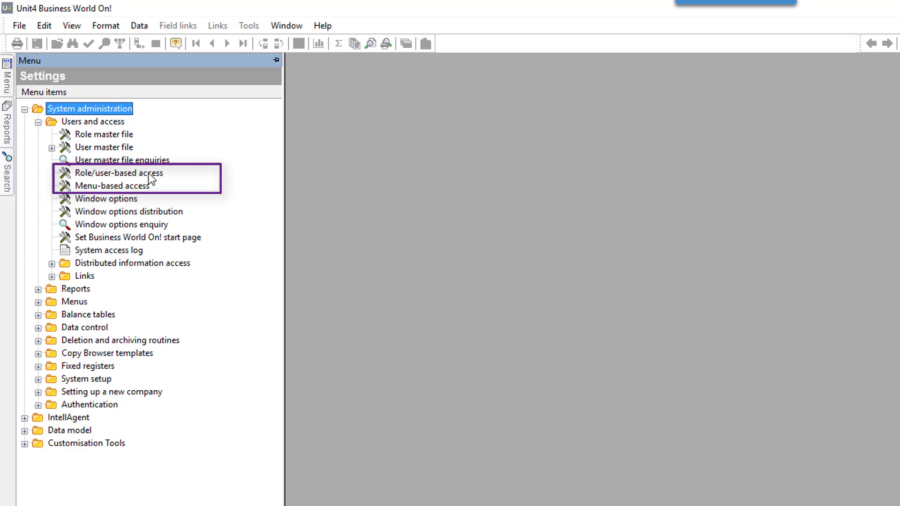
left_click(112, 183)
left_click(122, 105)
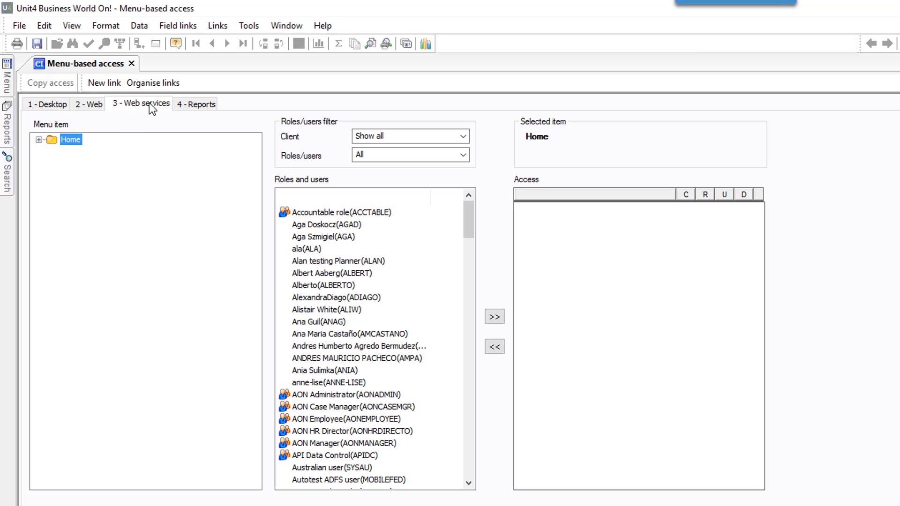
Expand the MFL Services masterfiles in the web services tree and select the Account item.
left_click(39, 140)
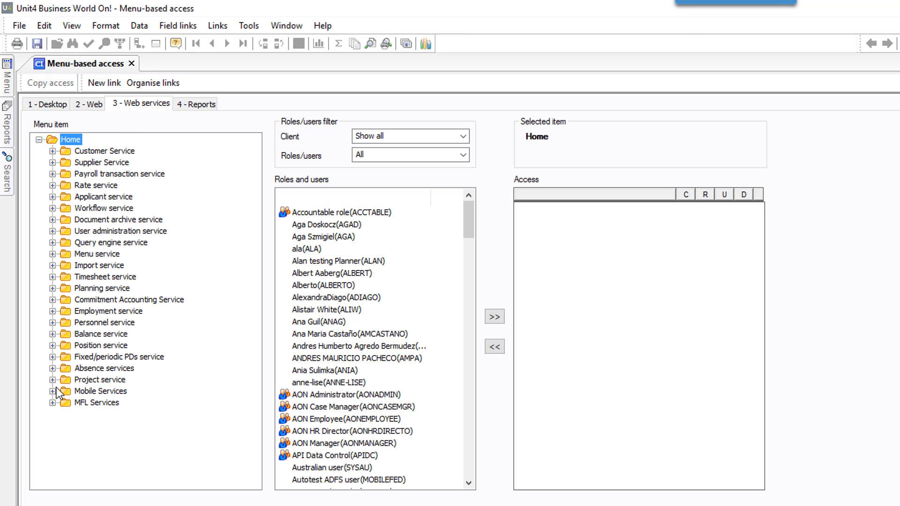
left_click(53, 403)
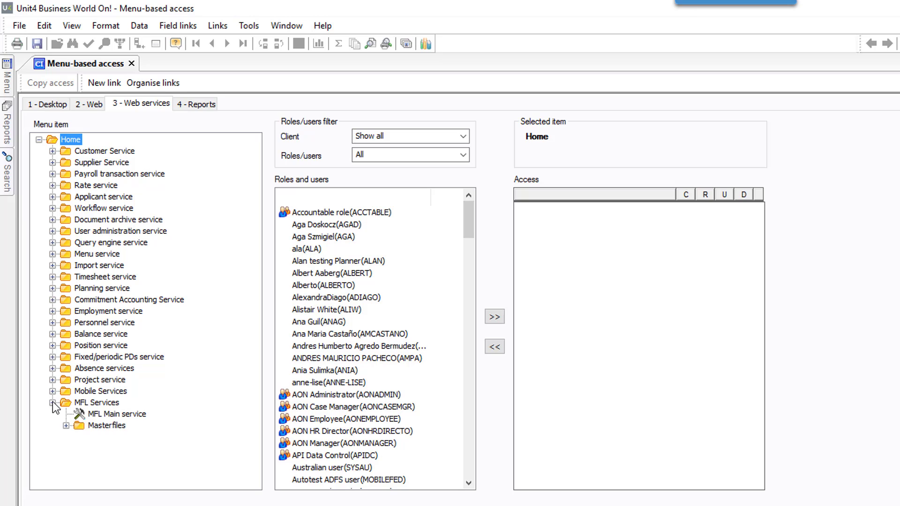
left_click(66, 426)
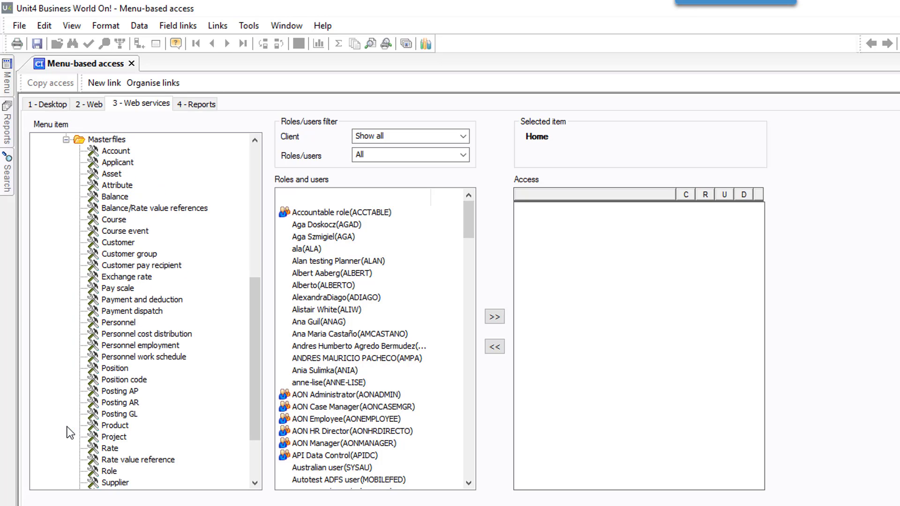
left_click(113, 153)
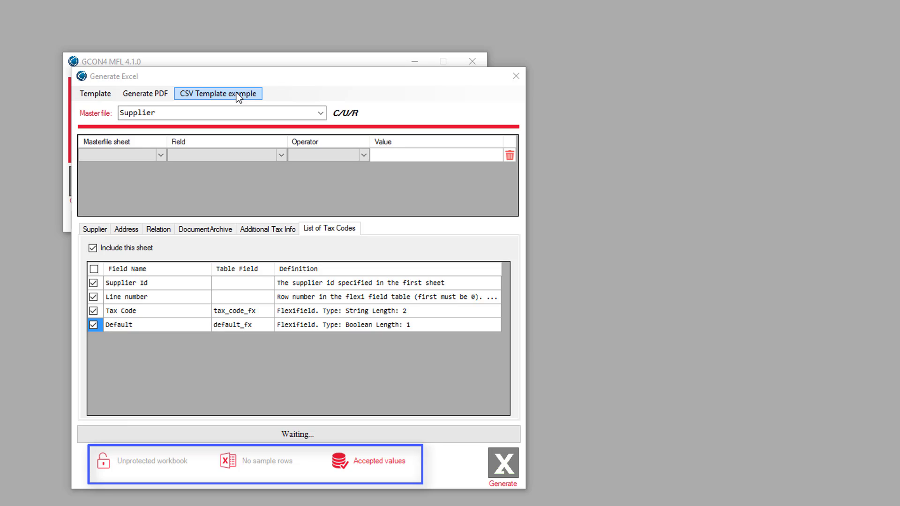
Back in the Supplier template generator, try the workbook protection and sample rows options and switch accepted values off.
left_click(154, 463)
left_click(154, 463)
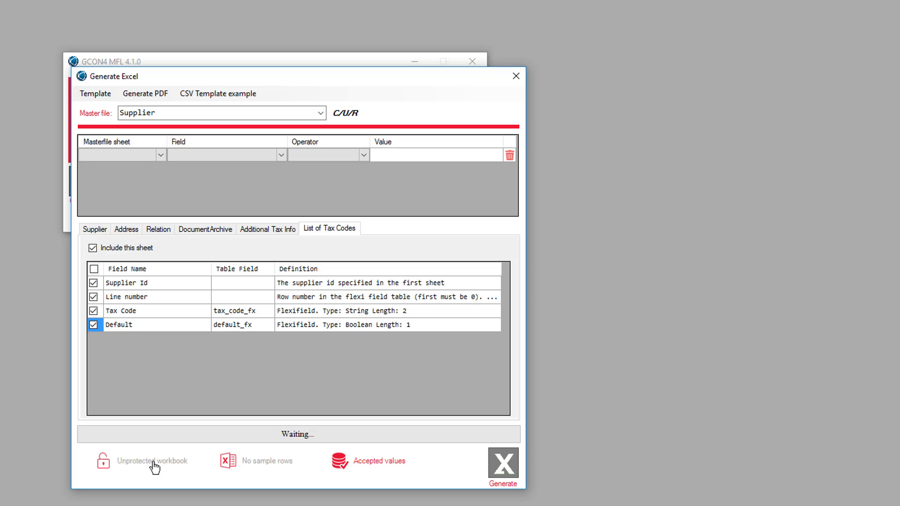
left_click(263, 465)
left_click(263, 465)
left_click(399, 468)
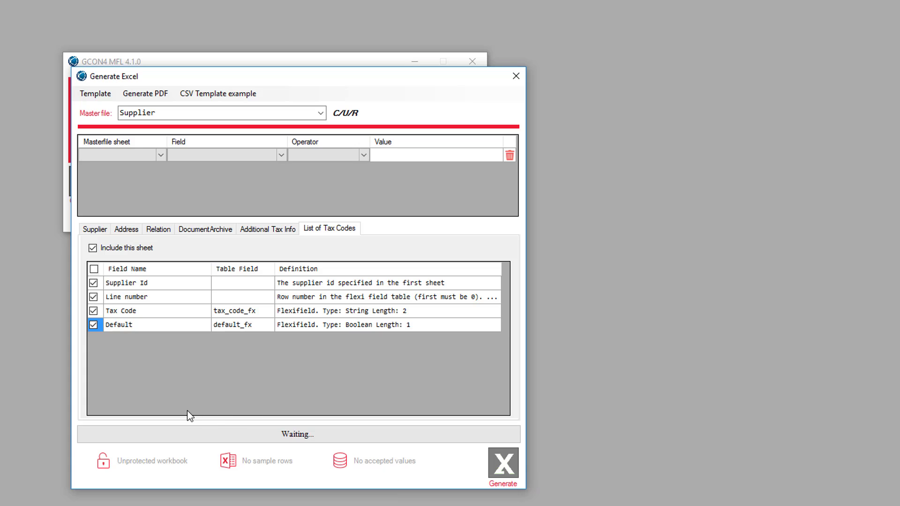
Include sample rows and accepted values, and generate the Supplier Excel template under the file name supplier1.
left_click(257, 465)
left_click(399, 469)
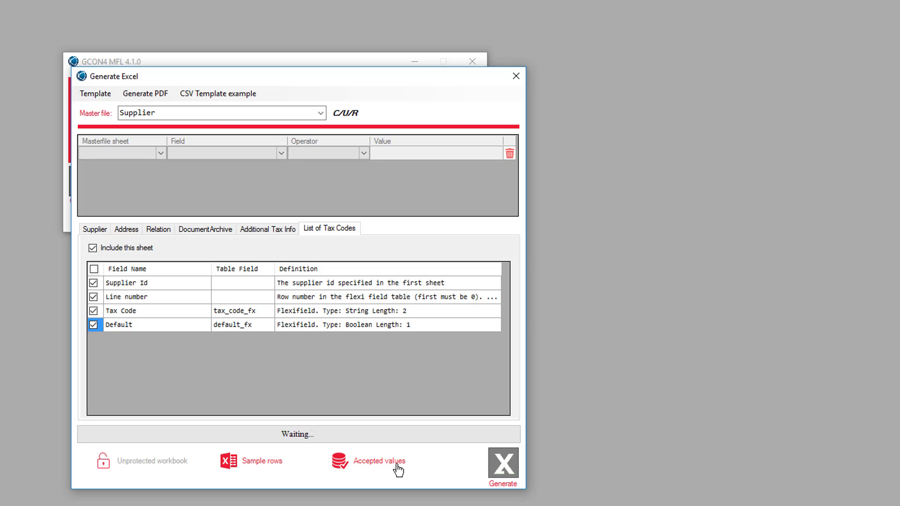
left_click(514, 470)
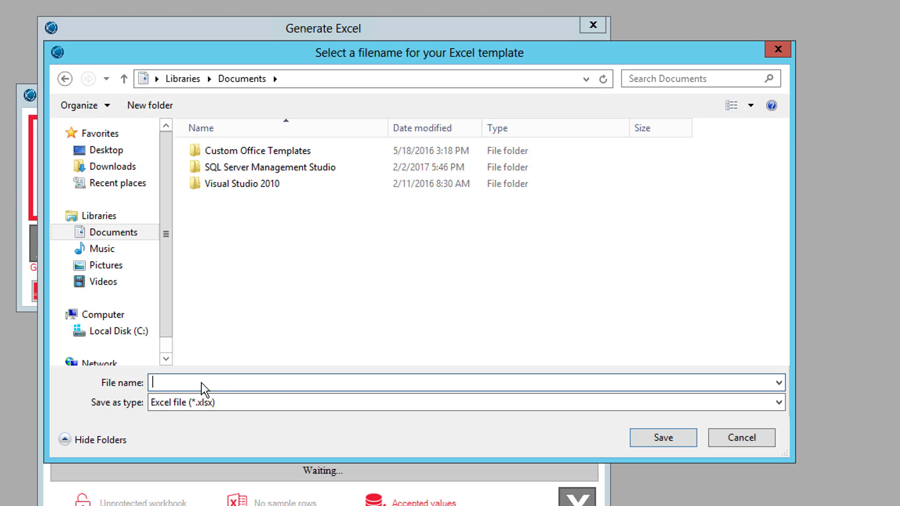
type("supplier1")
left_click(656, 437)
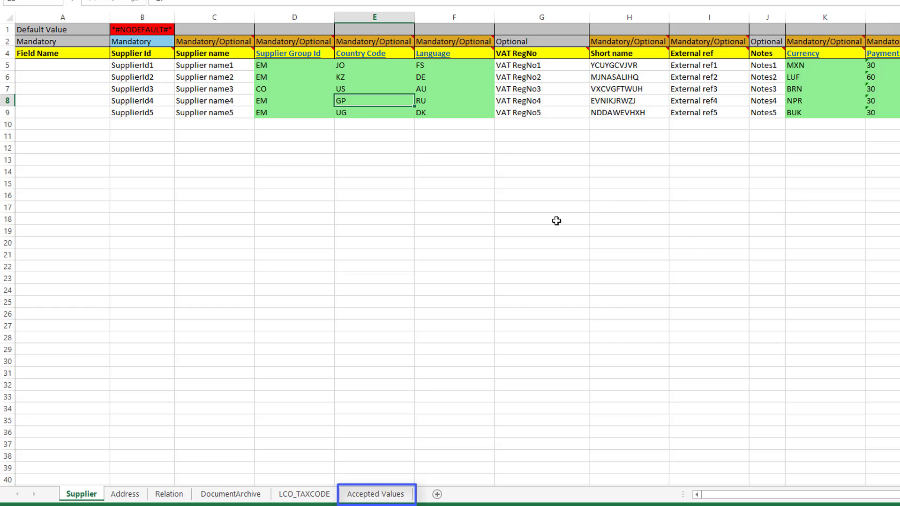
Bring the Generate Excel window over the generated workbook and return to its Supplier sheet.
left_click(567, 505)
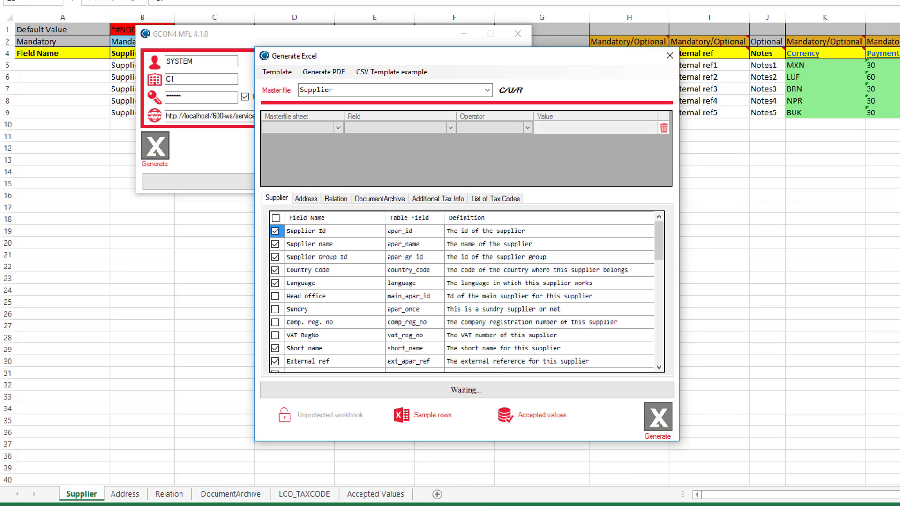
left_click(760, 308)
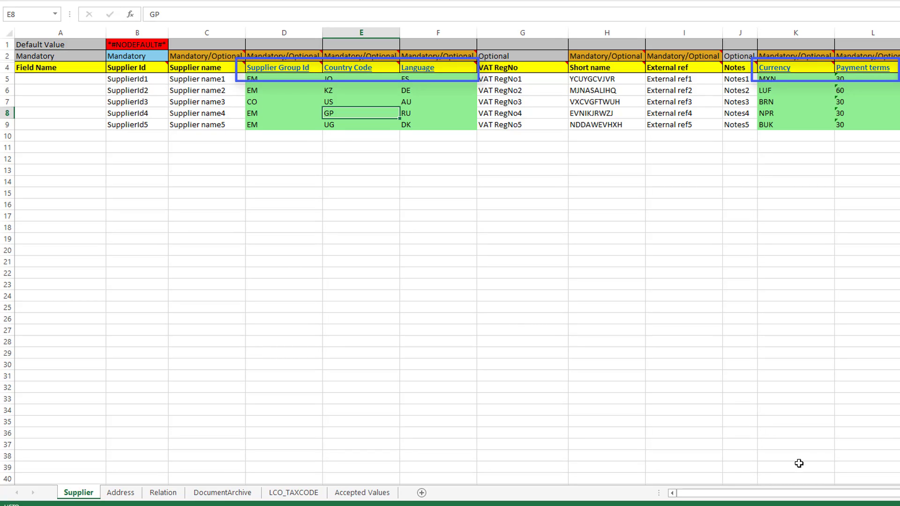
Follow the Currency column header to its list of accepted values and return to the Supplier sheet.
left_click(777, 75)
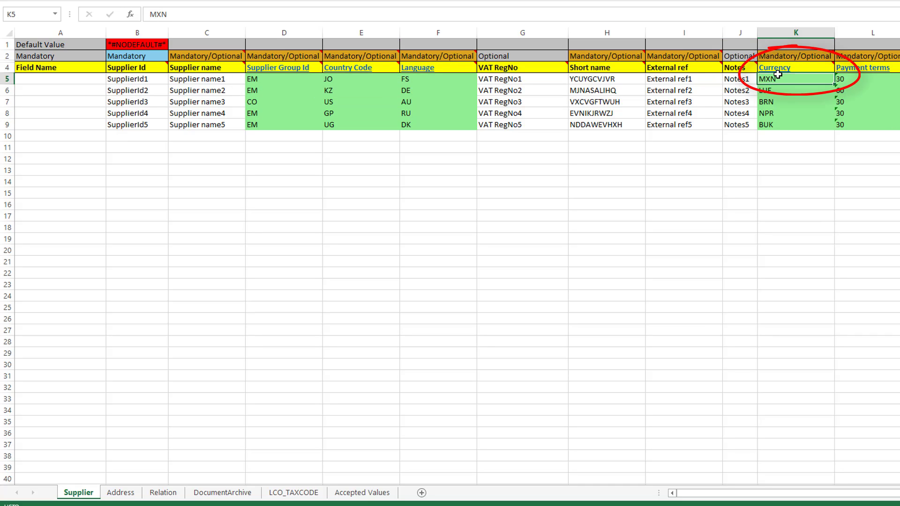
left_click(777, 70)
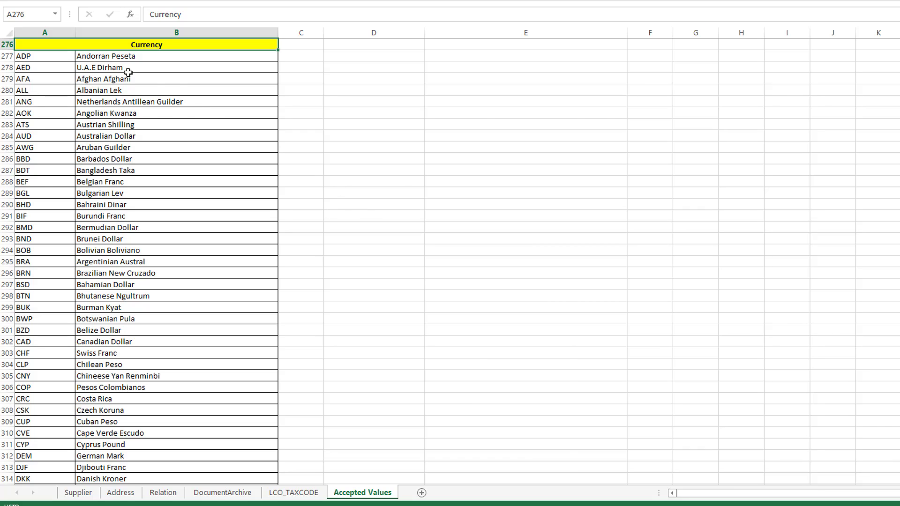
left_click(78, 492)
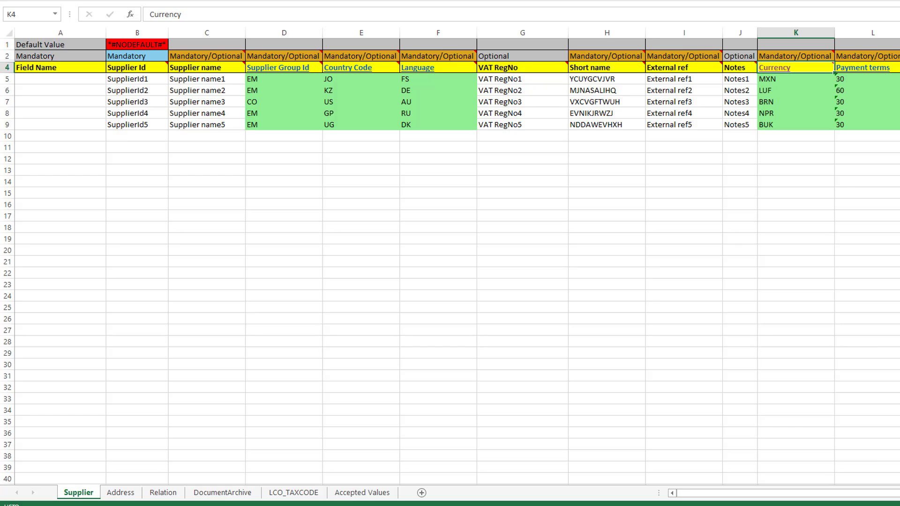
Test the validation by setting the Supplier Group Id of SupplierId1 to XX and the Country Code of SupplierId3 to FC.
left_click(260, 78)
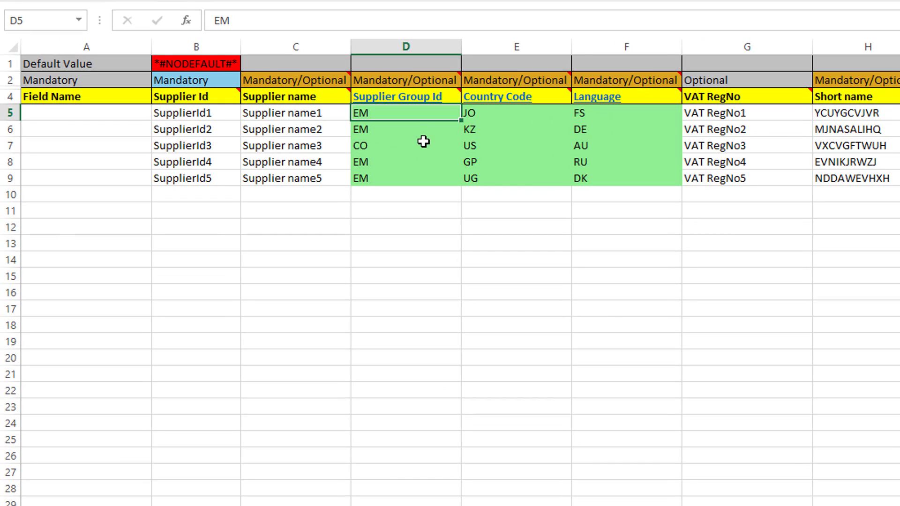
type("XX")
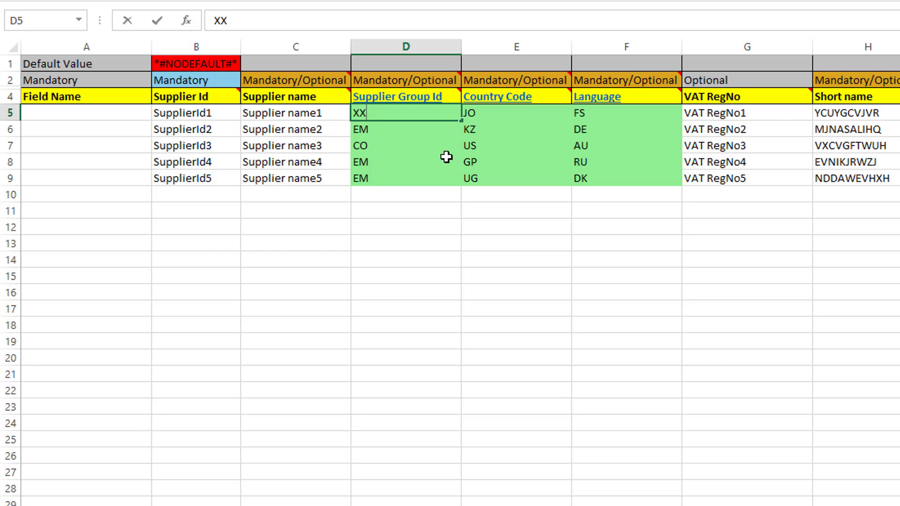
left_click(490, 145)
type("FC")
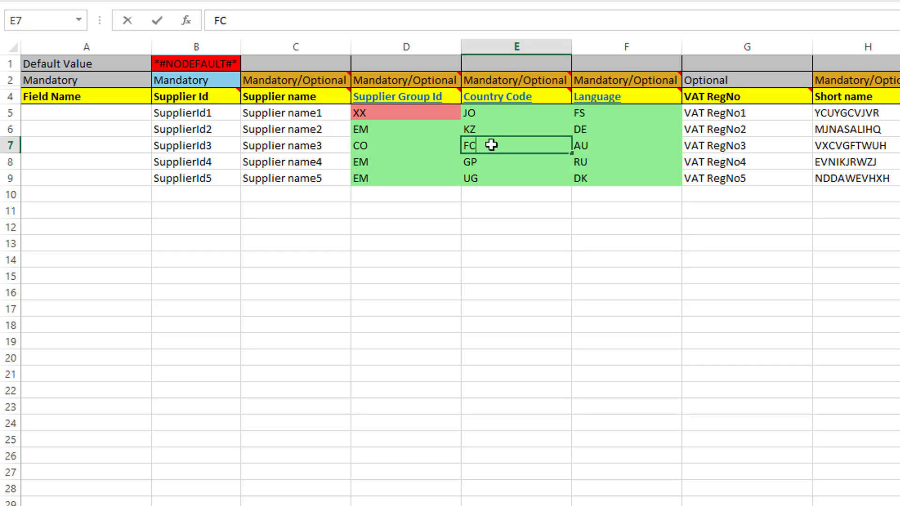
key("Tab")
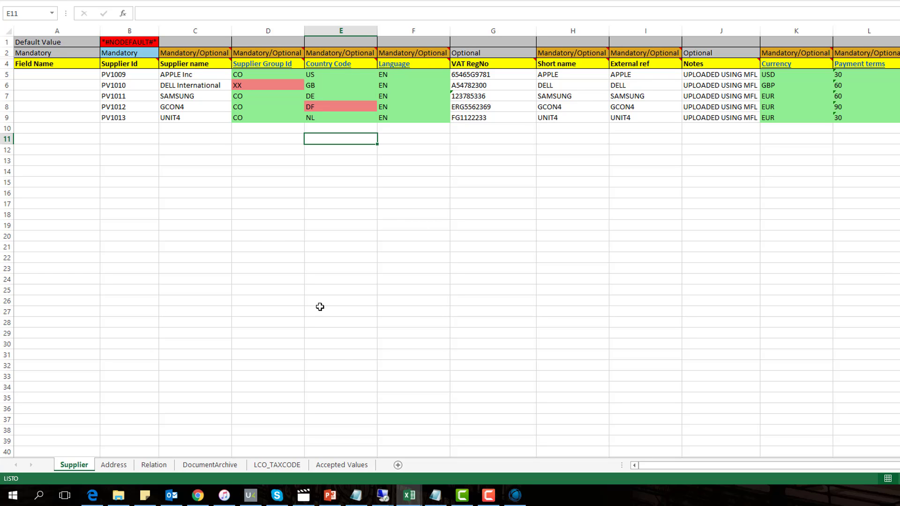
Switch to GCON4 MFL and try to load the SUPPLIERS2 workbook from the Desktop.
left_click(516, 497)
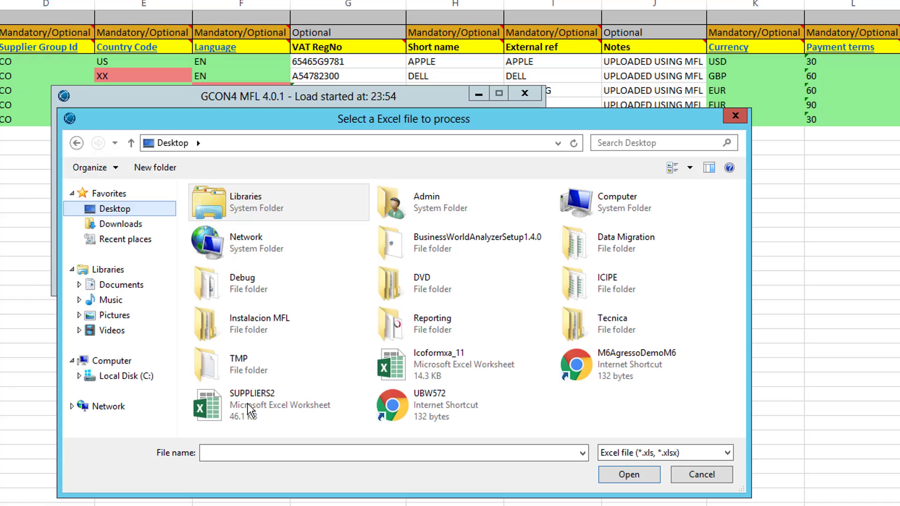
double_click(247, 403)
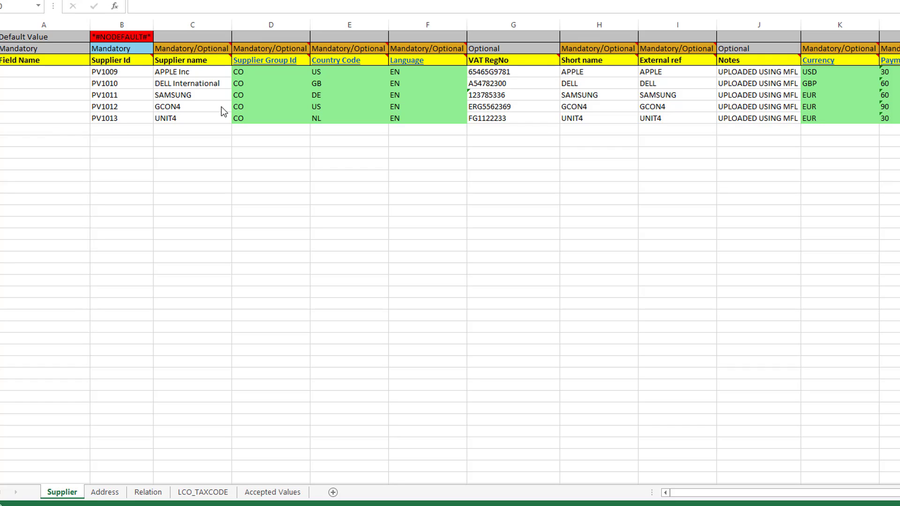
Load the corrected SUPPLIERS2 workbook into GCON4 MFL again.
left_click(222, 129)
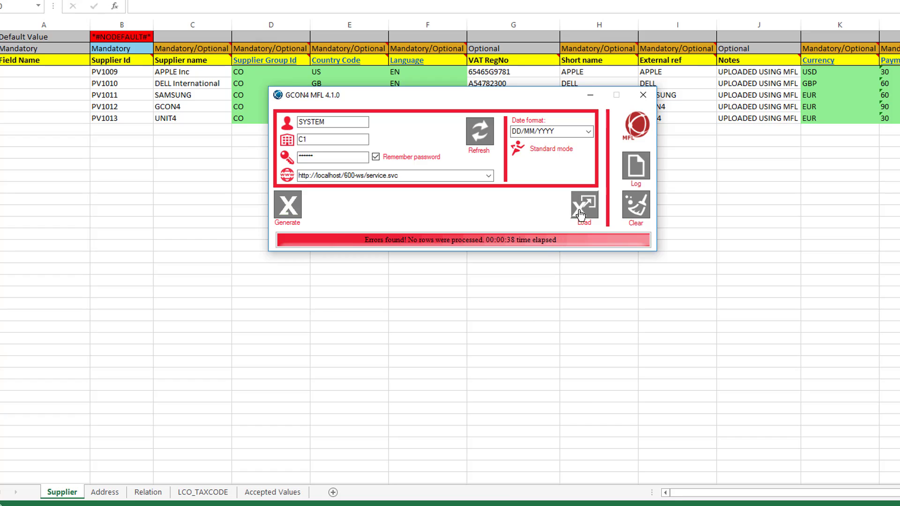
left_click(585, 207)
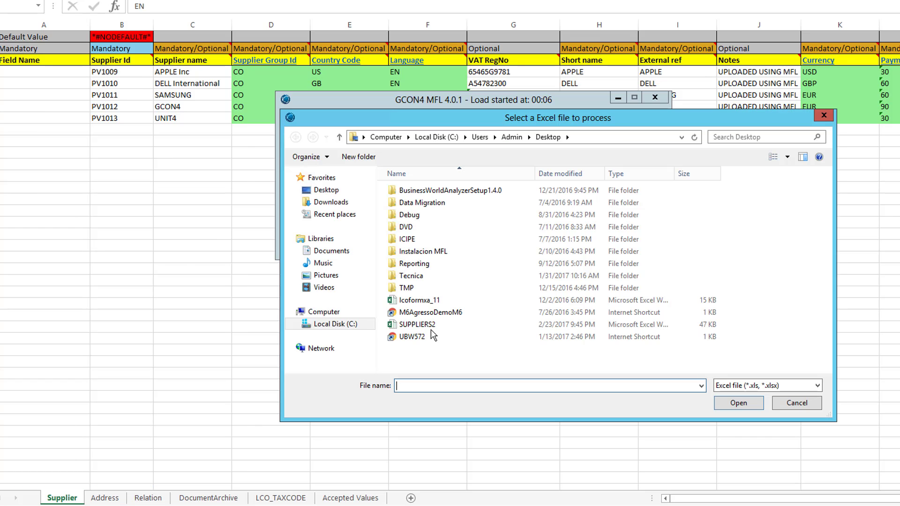
left_click(430, 325)
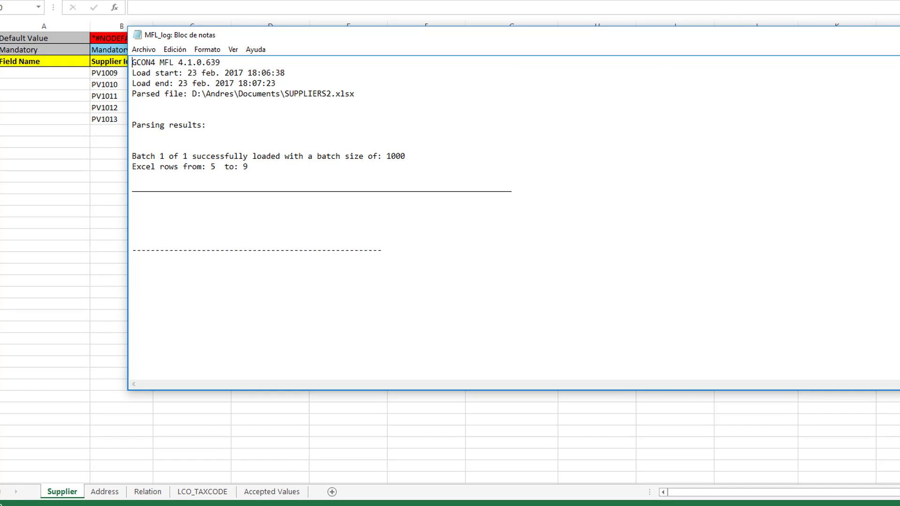
Switch to Unit4 Business World and open Suppliers from the Accounts Payable supplier master file.
left_click(218, 497)
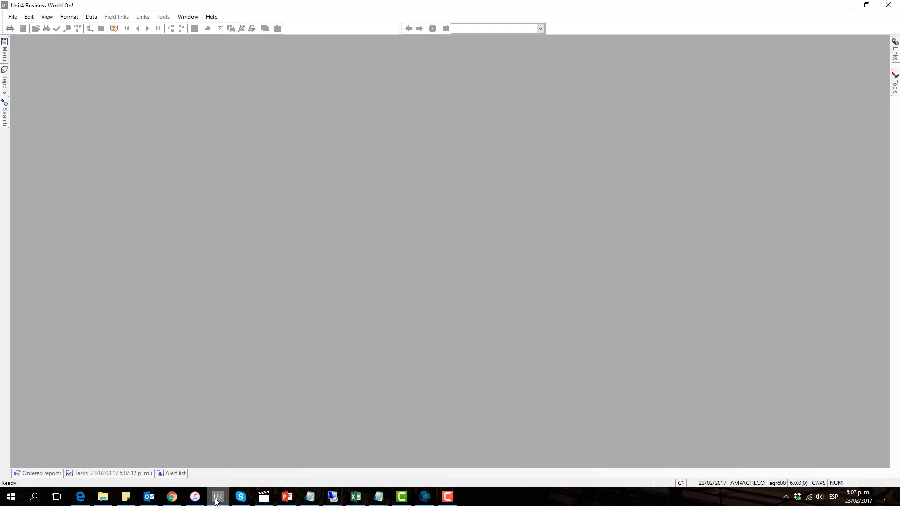
left_click(4, 49)
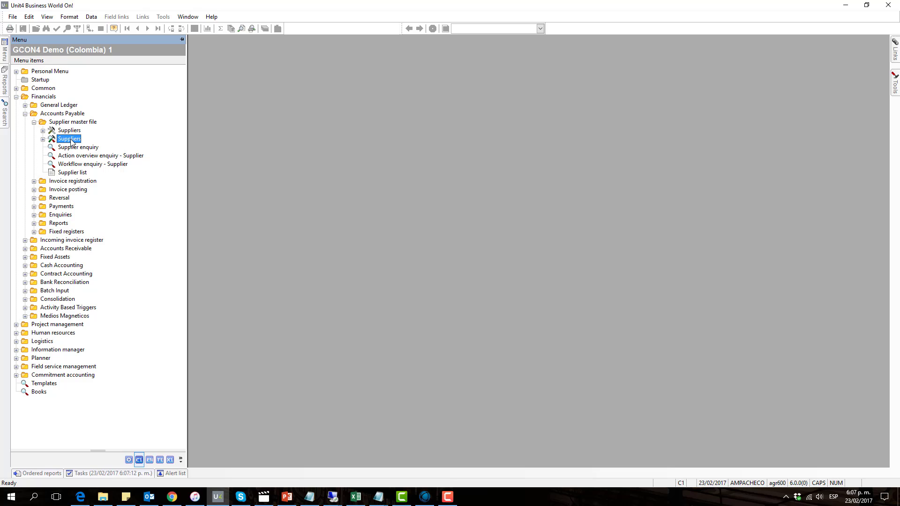
double_click(71, 142)
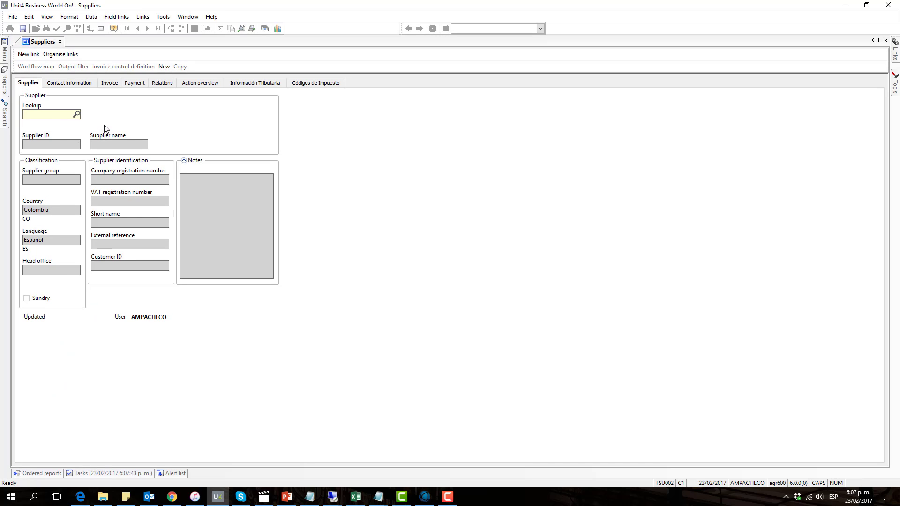
Look up supplier PV1010, DELL International, and open MFL2.jpg from its document archive.
key("space")
left_click_drag(195, 135, 194, 188)
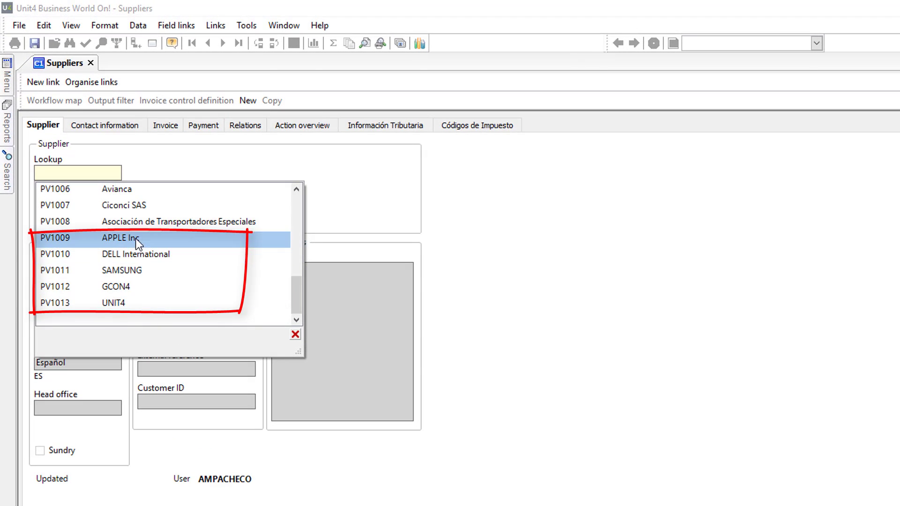
left_click(133, 259)
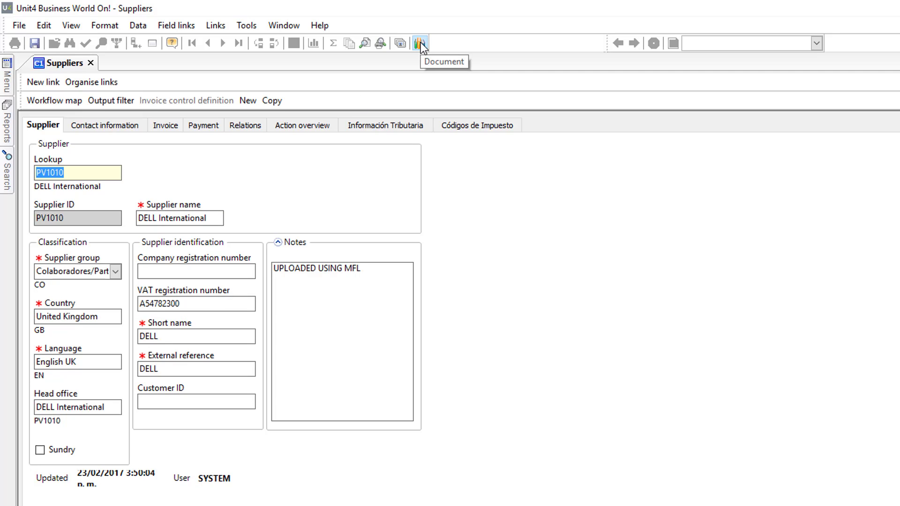
left_click(421, 43)
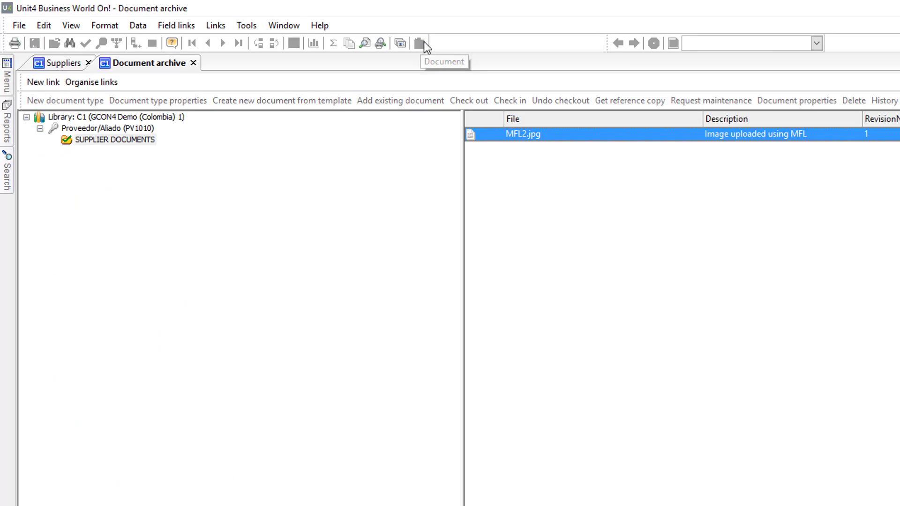
double_click(515, 136)
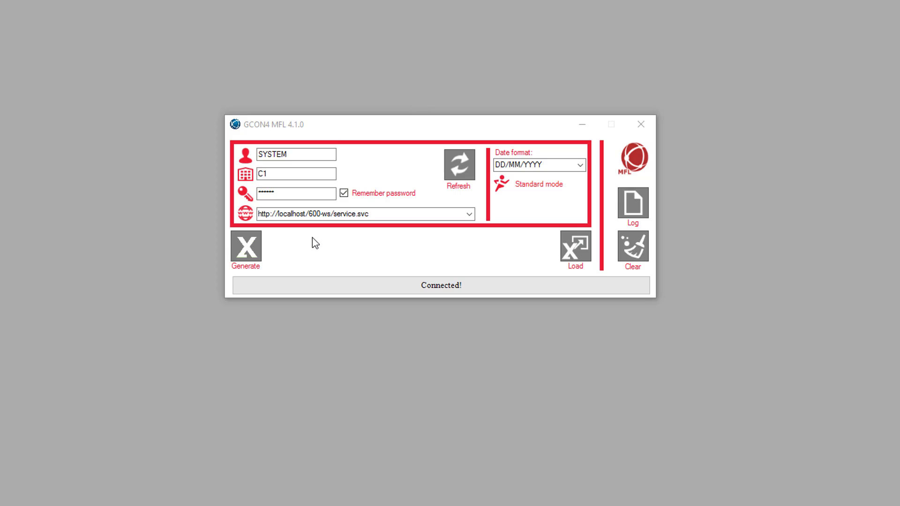
Open the GCON4 MFL template generator and choose Posting GL as the master file.
left_click(246, 248)
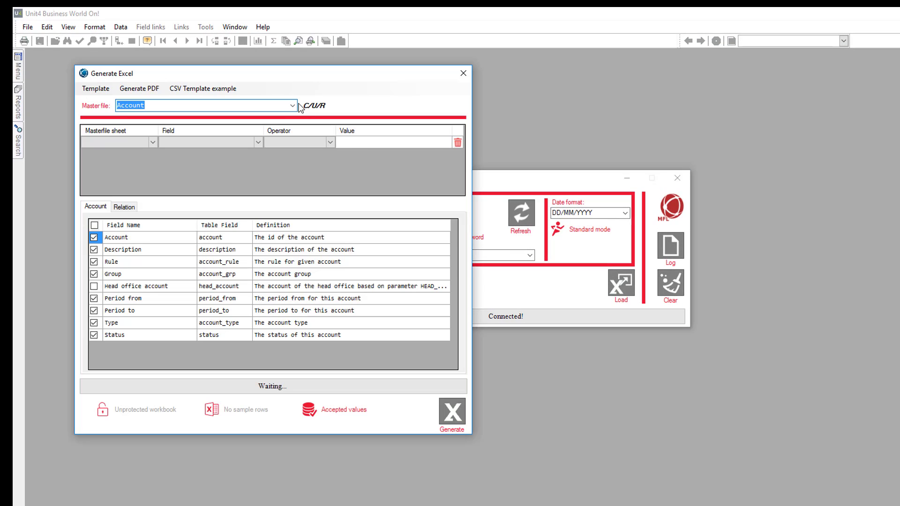
left_click(292, 106)
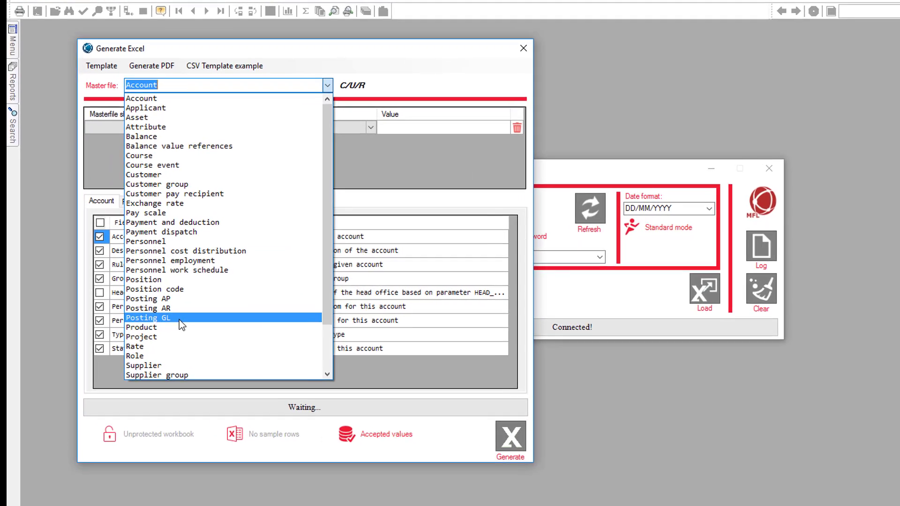
left_click(164, 308)
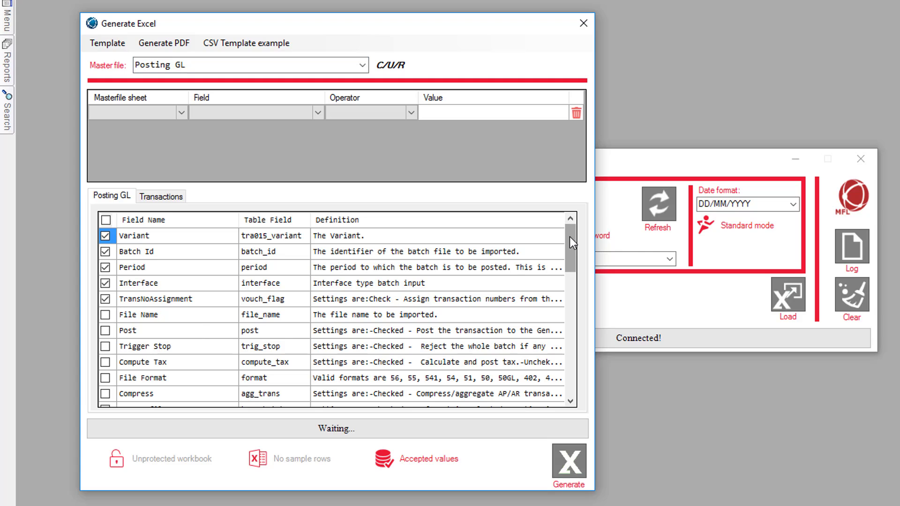
Review the Posting GL and Transactions field lists, and include the Post and File Format fields on the Posting GL sheet.
left_click_drag(569, 237, 553, 204)
left_click(174, 200)
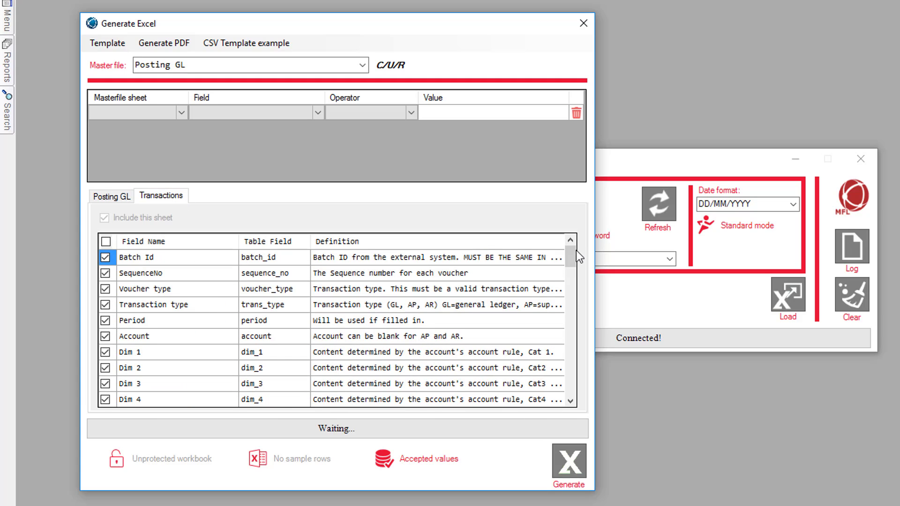
mouse_move(570, 256)
left_mouse_down()
mouse_move(570, 319)
mouse_move(558, 253)
left_mouse_up()
left_click(120, 196)
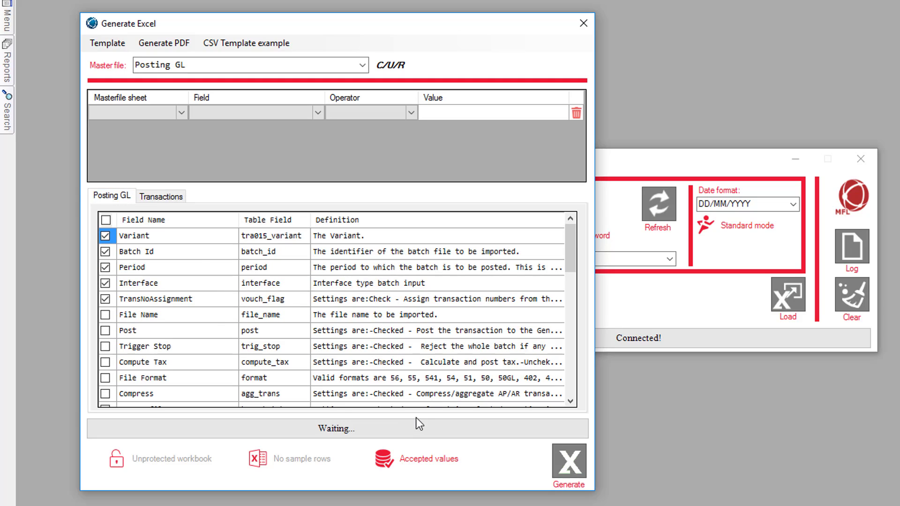
left_click(105, 330)
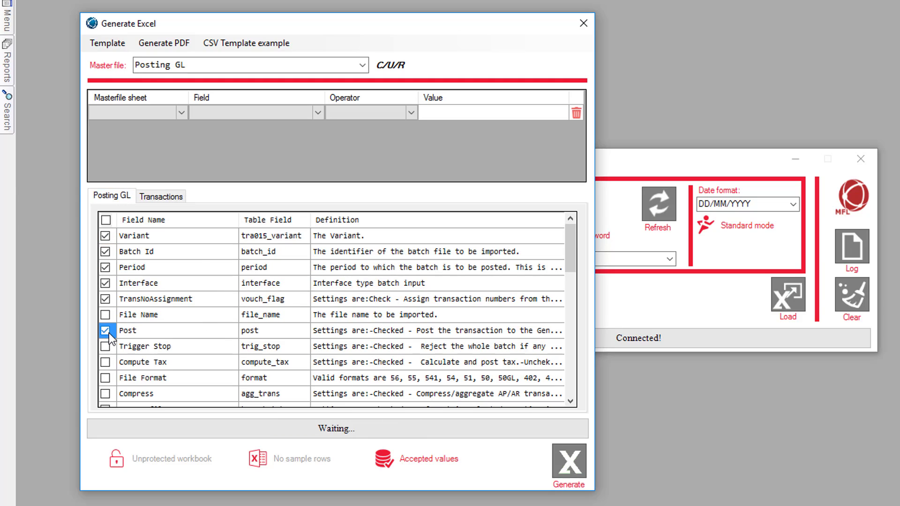
left_click(103, 379)
left_click(103, 379)
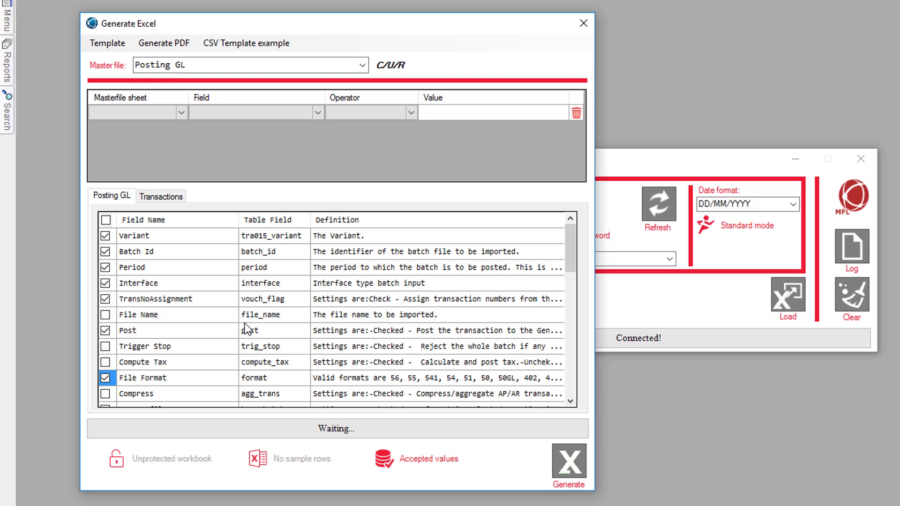
Include the Debit Credit Flag and External invoice reference fields on the Transactions sheet.
left_click(172, 196)
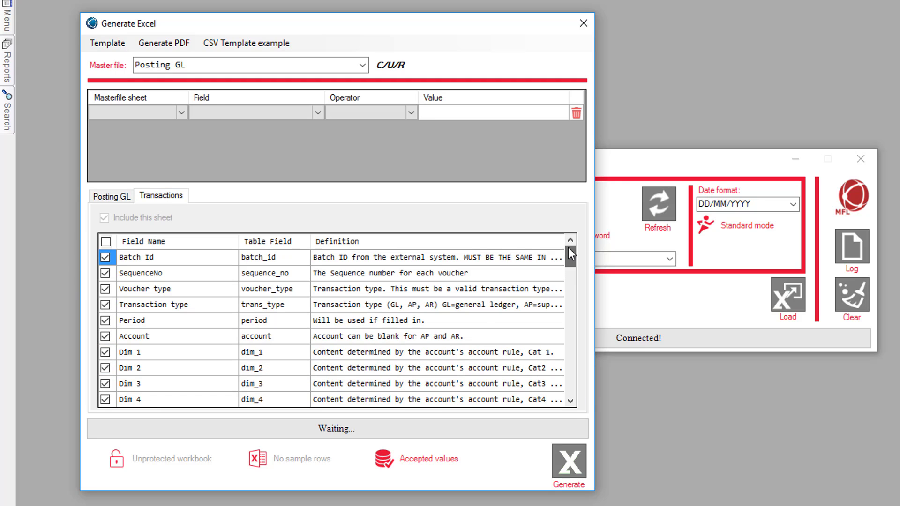
left_click_drag(569, 254, 575, 283)
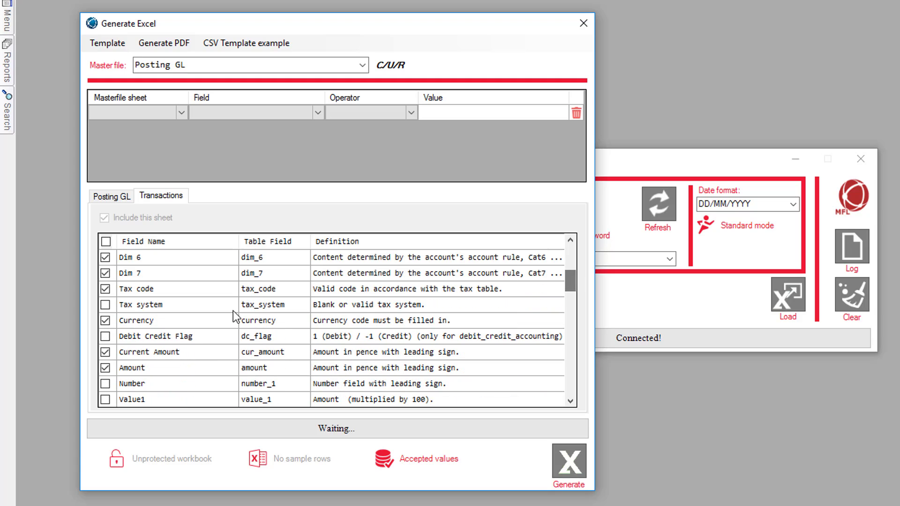
left_click(105, 335)
left_click_drag(570, 401, 568, 404)
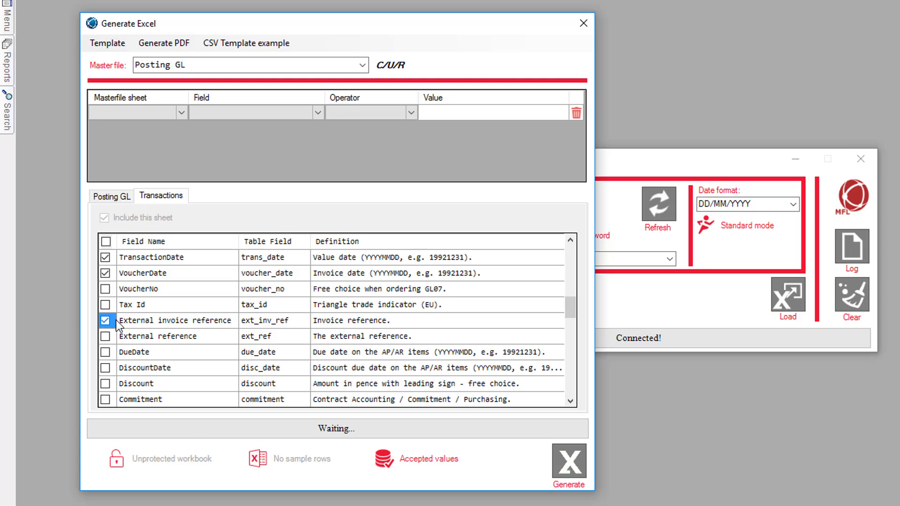
left_click_drag(573, 398, 573, 399)
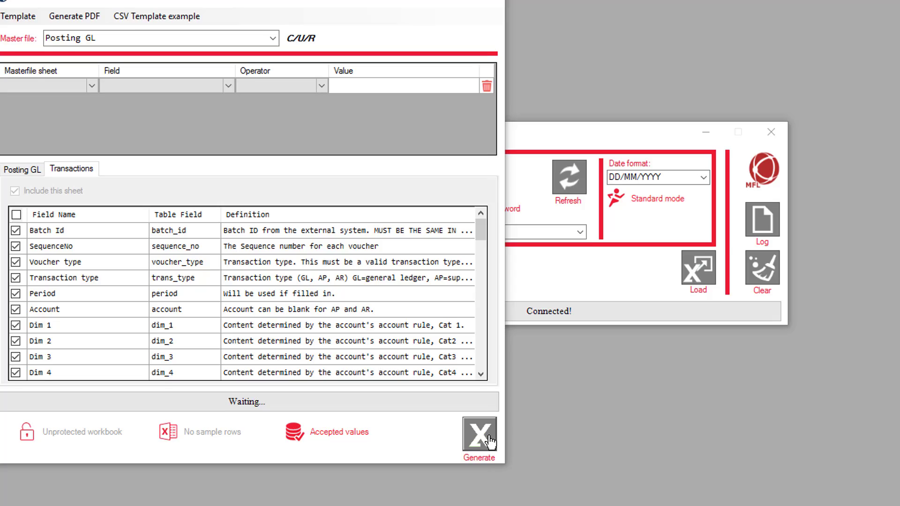
Generate the Posting GL Excel template and save it under the file name GL POSTING1.
left_click(579, 466)
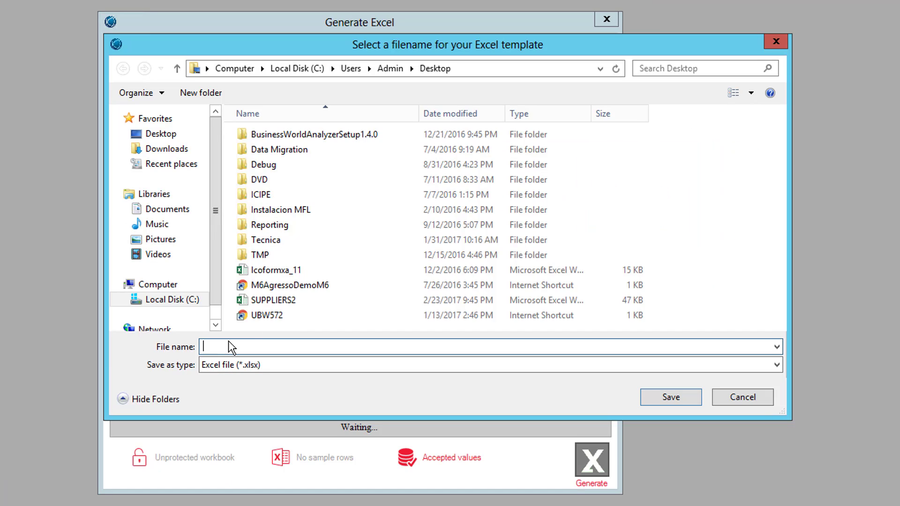
type("GL POSTING1")
left_click(678, 399)
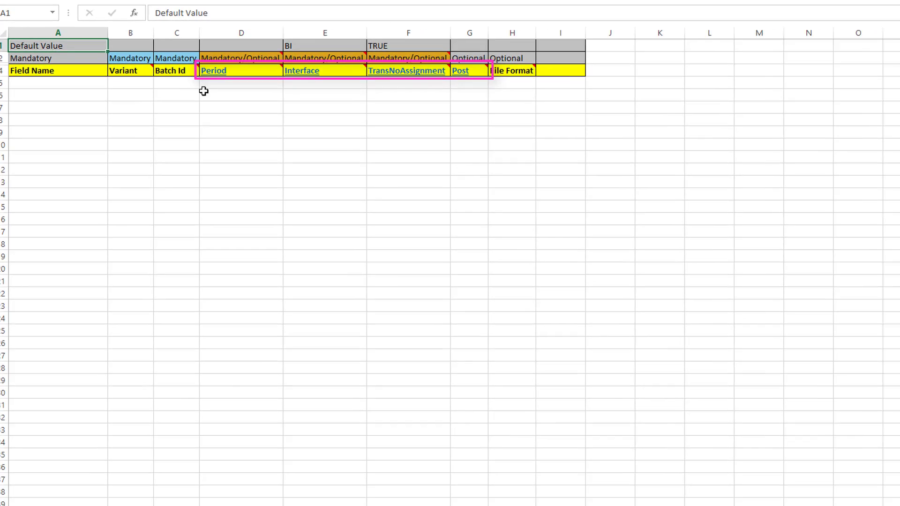
Follow the Period column header to its accepted values and return to the Posting GL sheet.
mouse_move(315, 102)
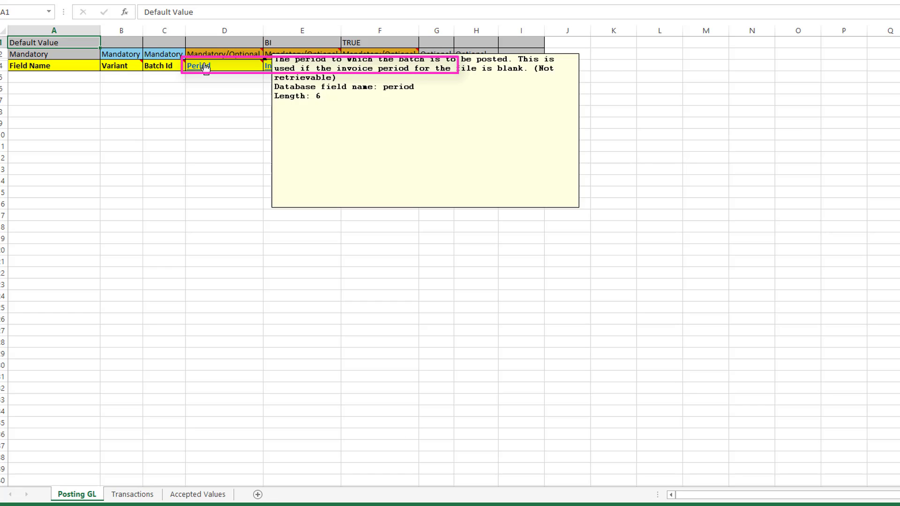
left_click(206, 66)
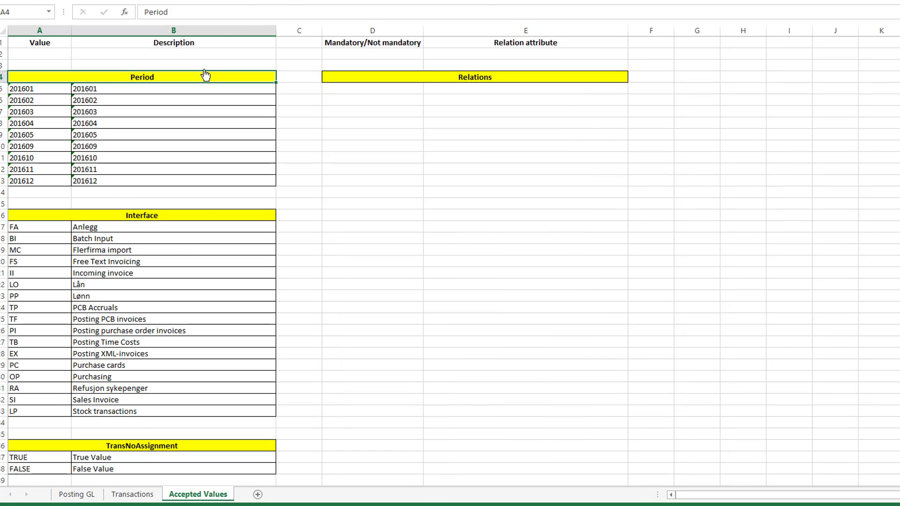
left_click(84, 498)
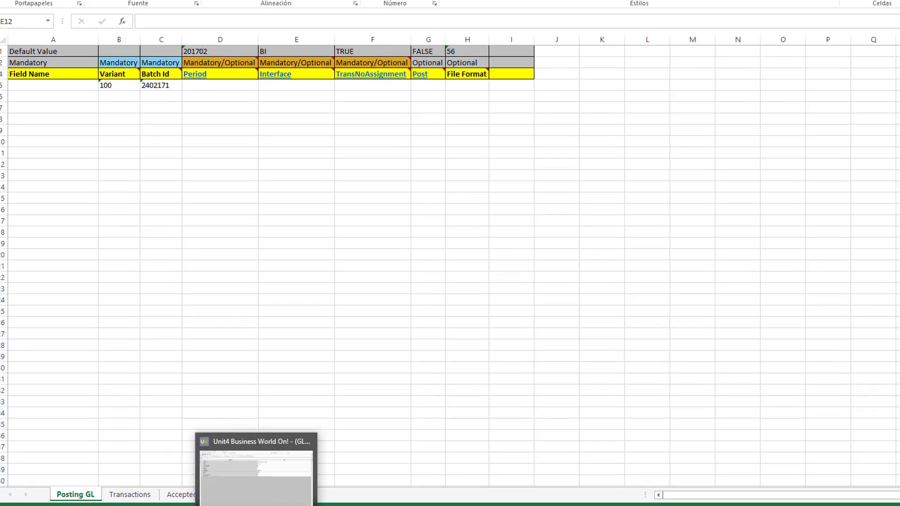
Check the GL07 MFL Posting report parameters in Unit4 Business World, and return to the workbook's Transactions sheet in Excel.
left_click(257, 504)
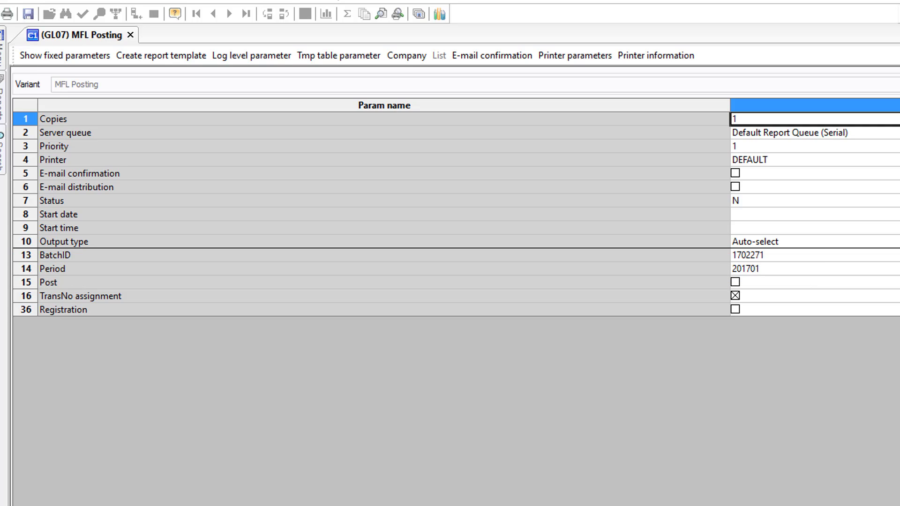
key("alt+Tab")
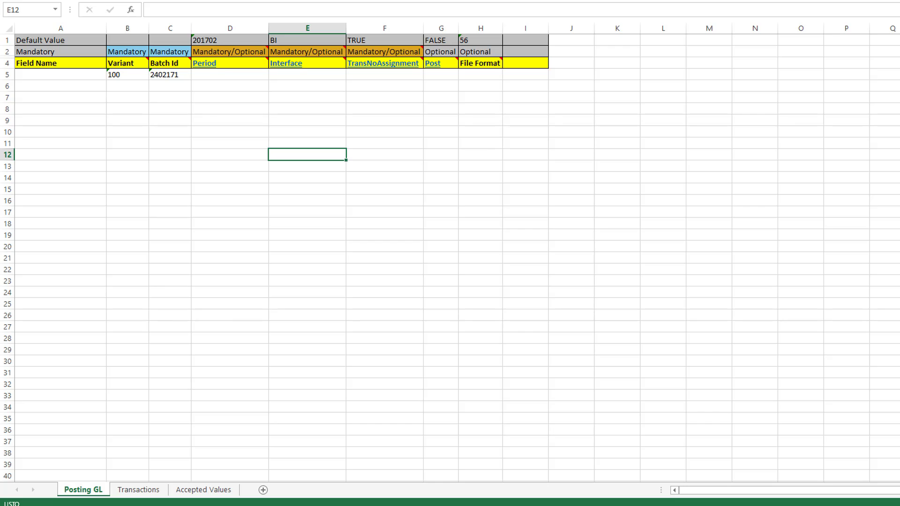
left_click(130, 492)
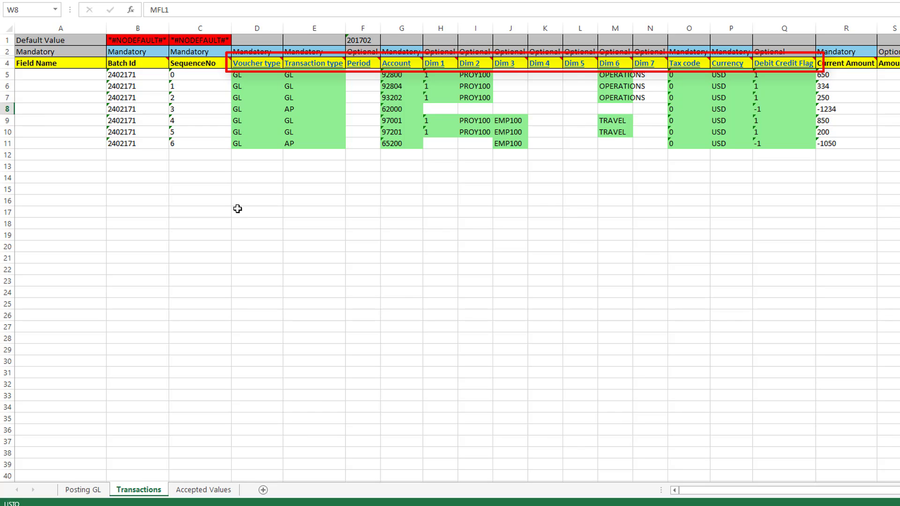
Enter the invalid voucher type HH for sequence number 2 on the Transactions sheet.
left_click(258, 98)
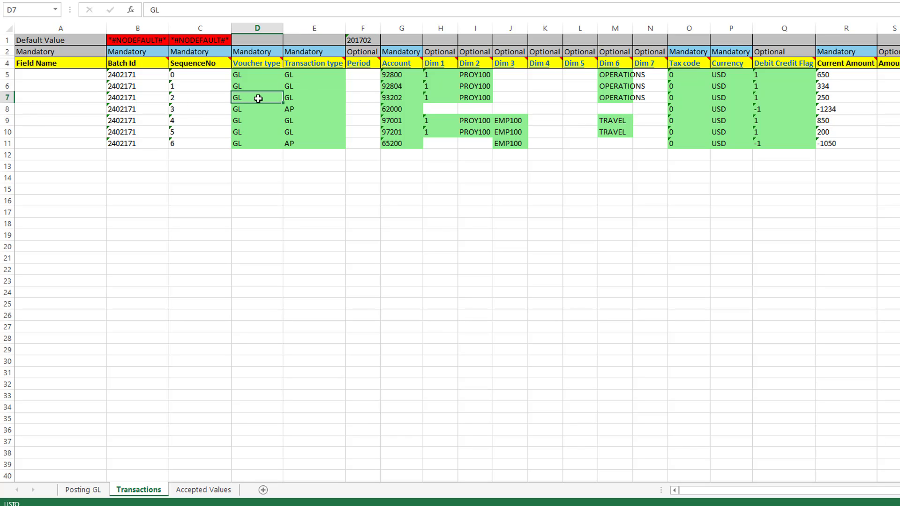
type("HH")
key("Tab")
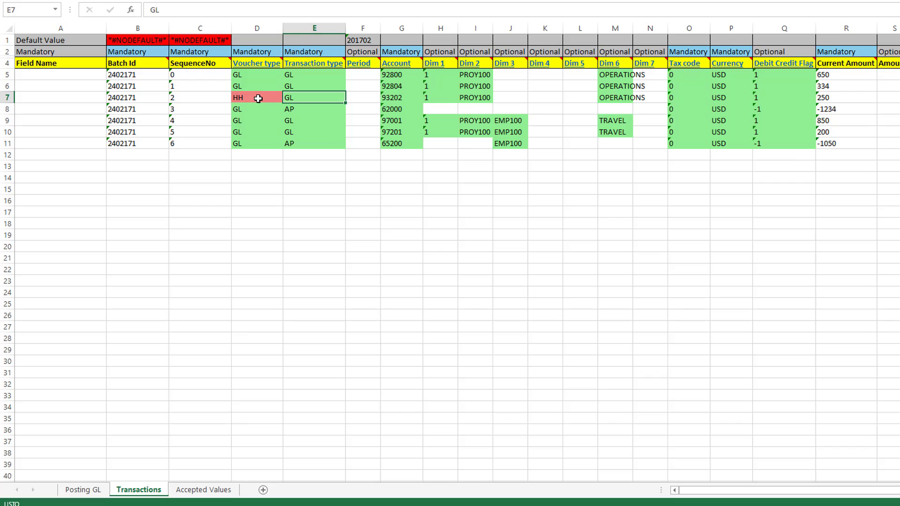
key("Tab")
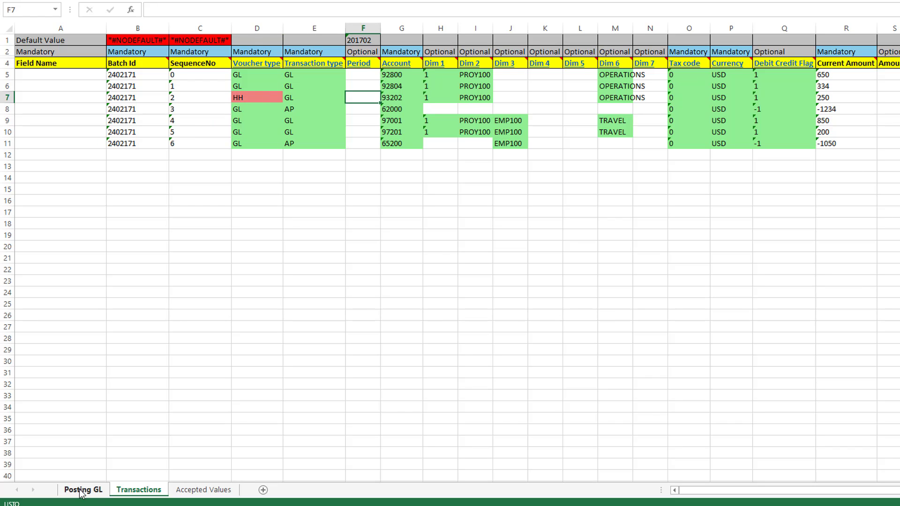
Recheck the Posting GL and Transactions sheets, and try to load the workbook with GCON4 MFL.
left_click(89, 491)
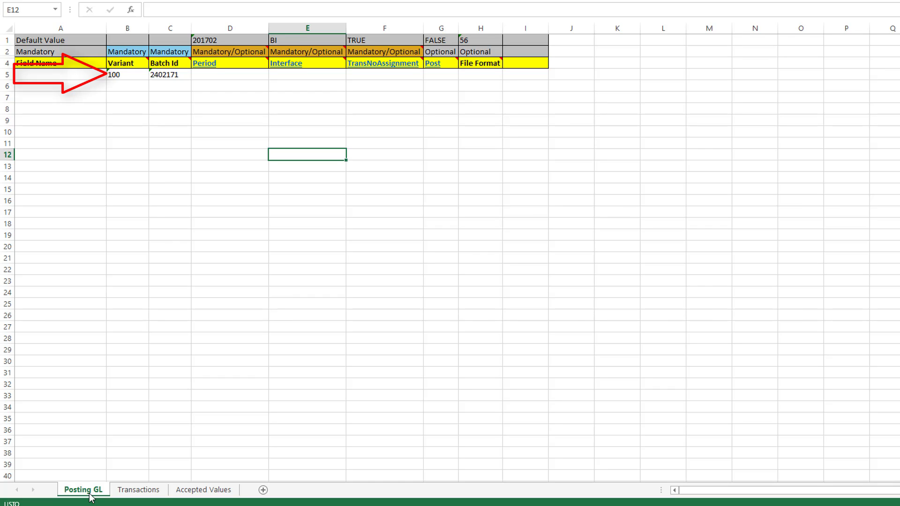
left_click(141, 490)
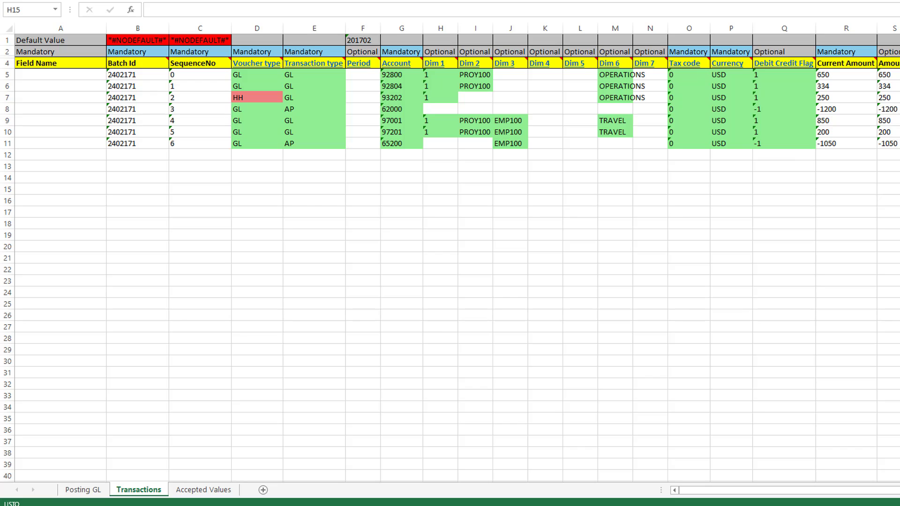
left_click(434, 473)
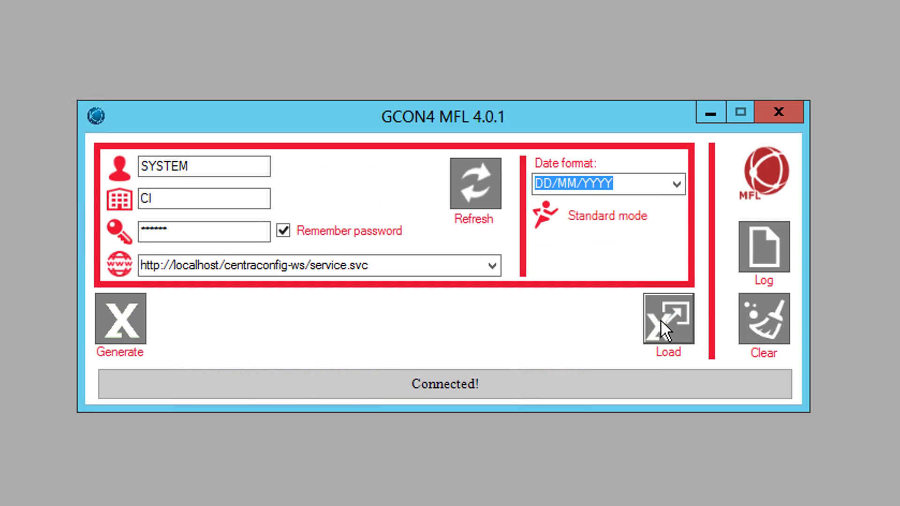
left_click(661, 320)
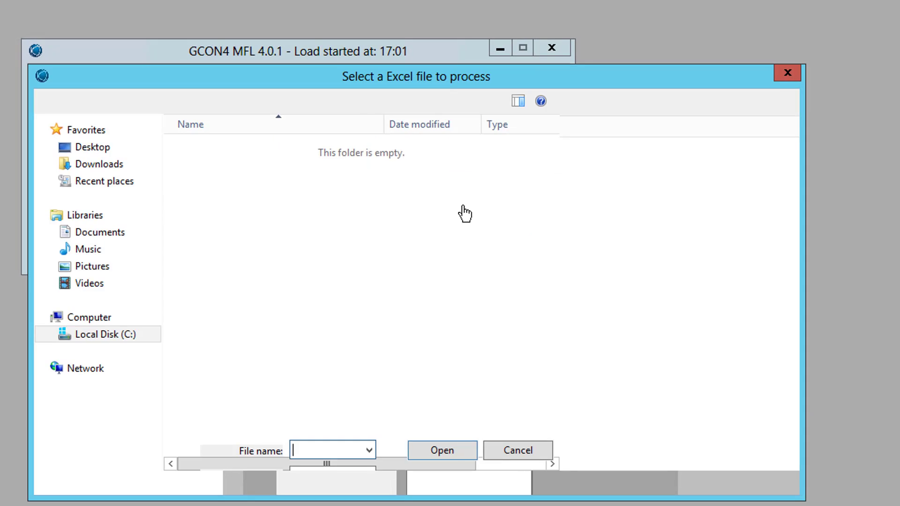
double_click(491, 331)
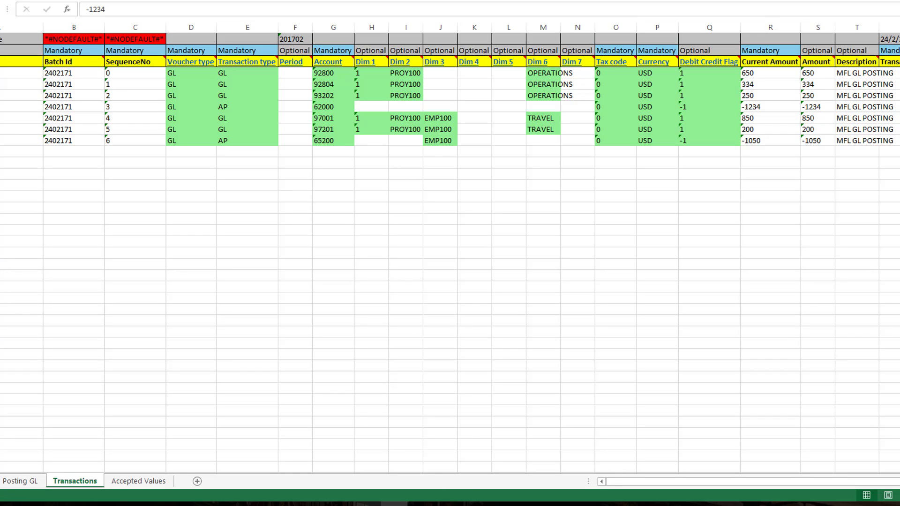
Load the corrected POSTING GL2 workbook with GCON4 MFL.
mouse_move(370, 503)
left_click(365, 476)
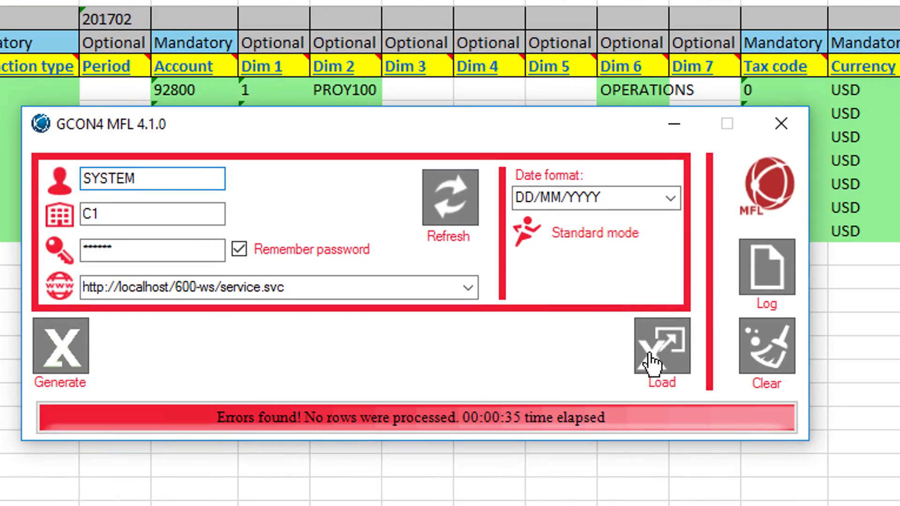
left_click(557, 193)
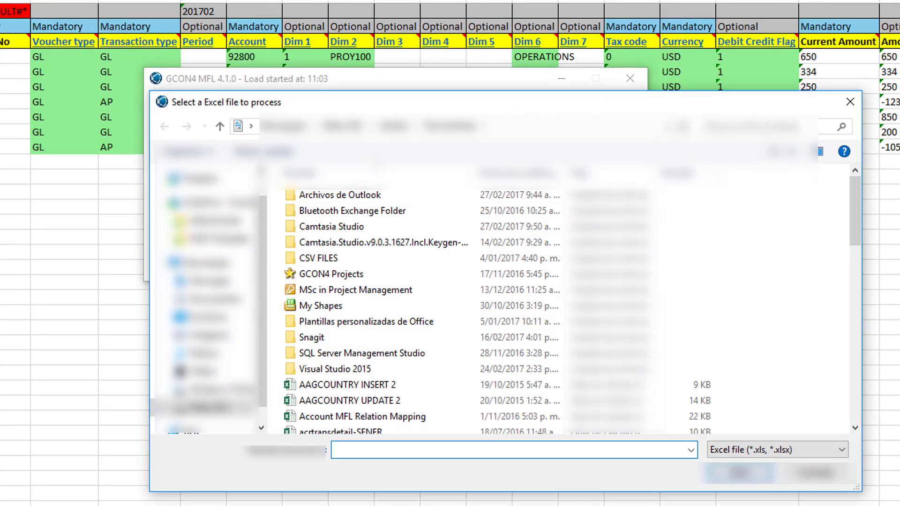
scroll(324, 268, "down", 11)
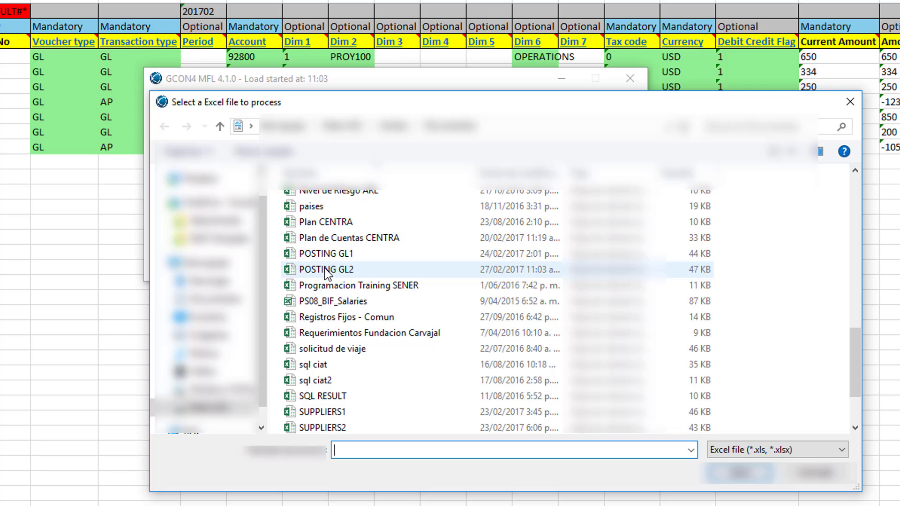
left_click(325, 268)
double_click(324, 268)
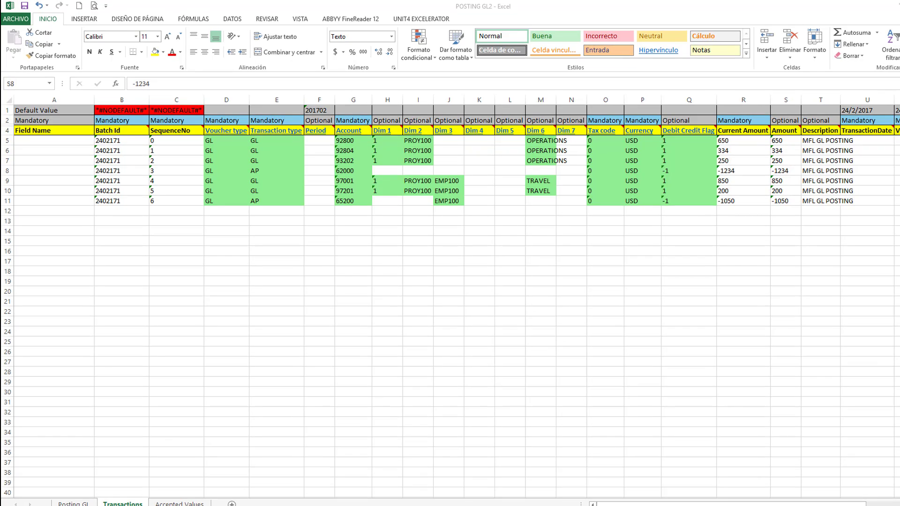
Switch to Unit4 Business World and examine the printout of the latest GL07 report among the ordered reports.
left_click(234, 505)
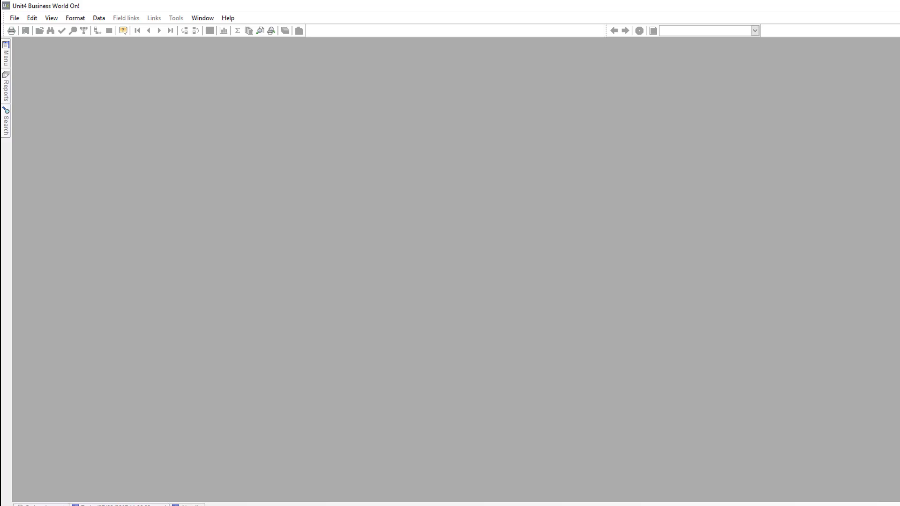
left_click(260, 31)
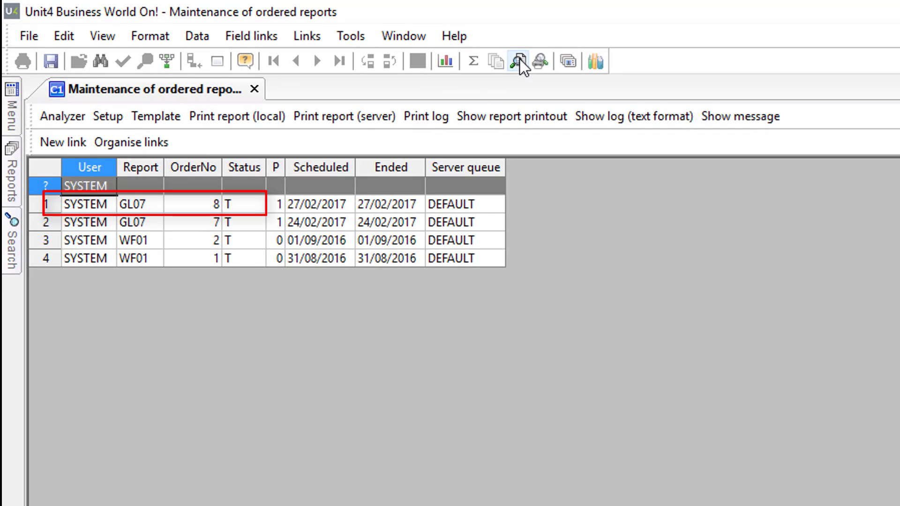
left_click(130, 205)
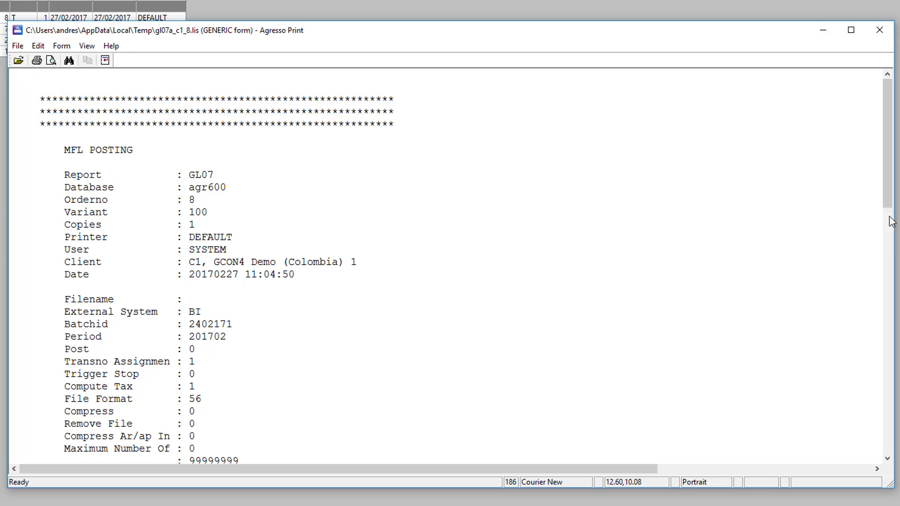
left_click_drag(889, 163, 878, 383)
left_click(847, 32)
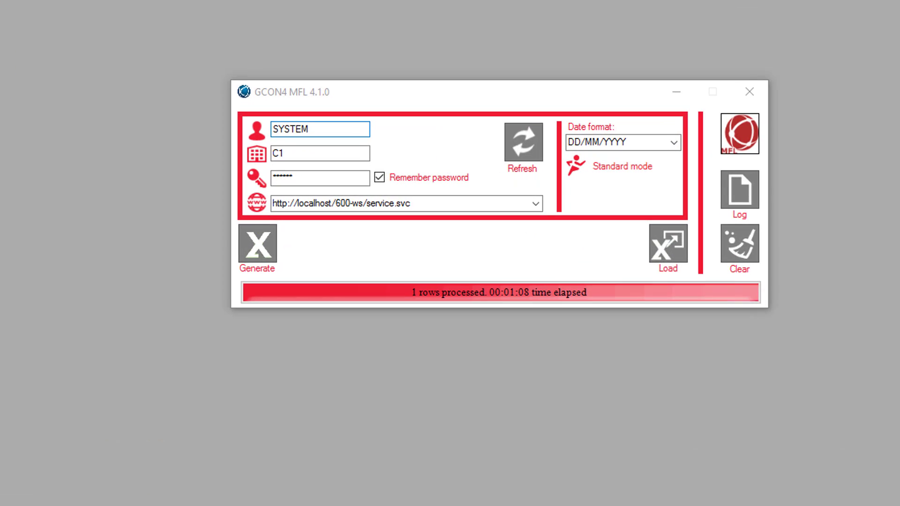
Start a new Excel template in GCON4 MFL for the Transaction document archive master file and include its DocumentArchive sheet.
left_click(261, 258)
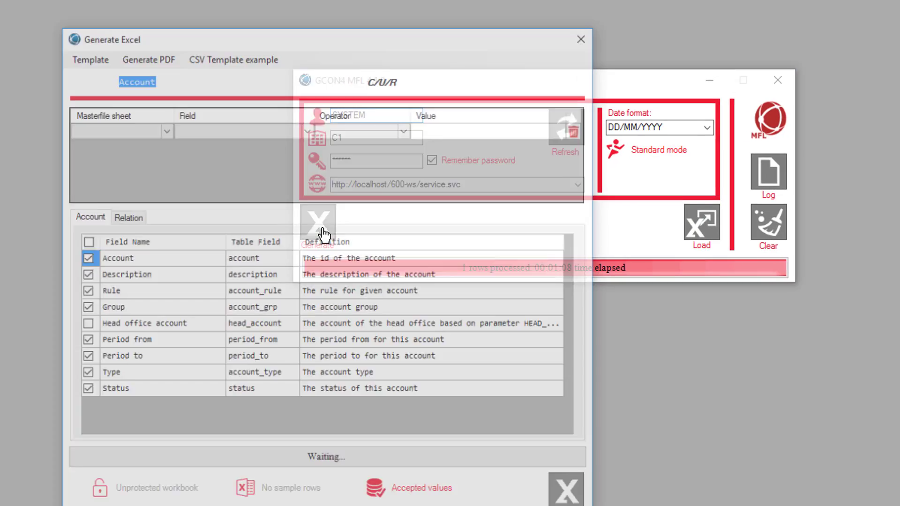
left_click(396, 73)
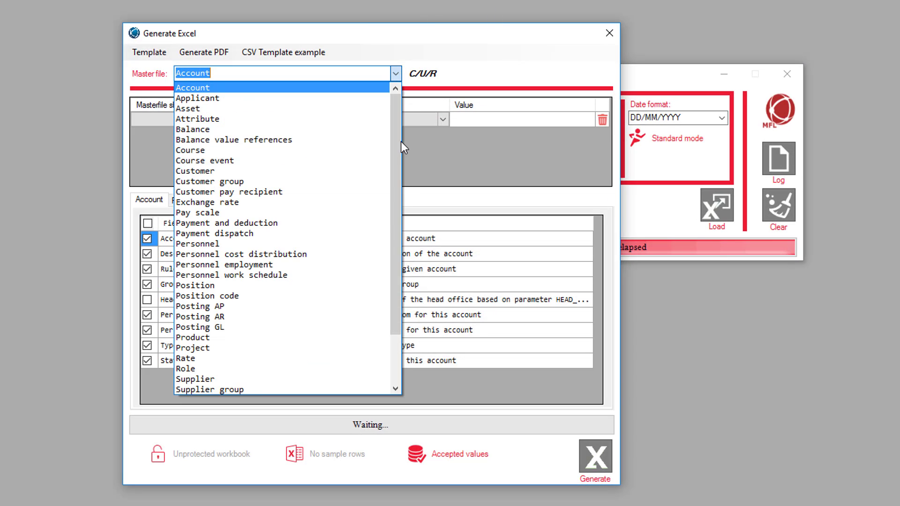
left_click_drag(400, 141, 399, 200)
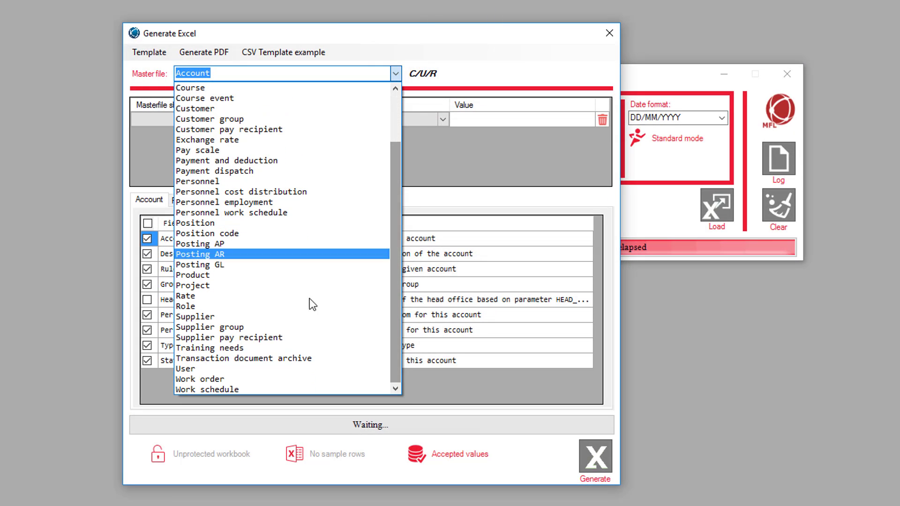
left_click(270, 358)
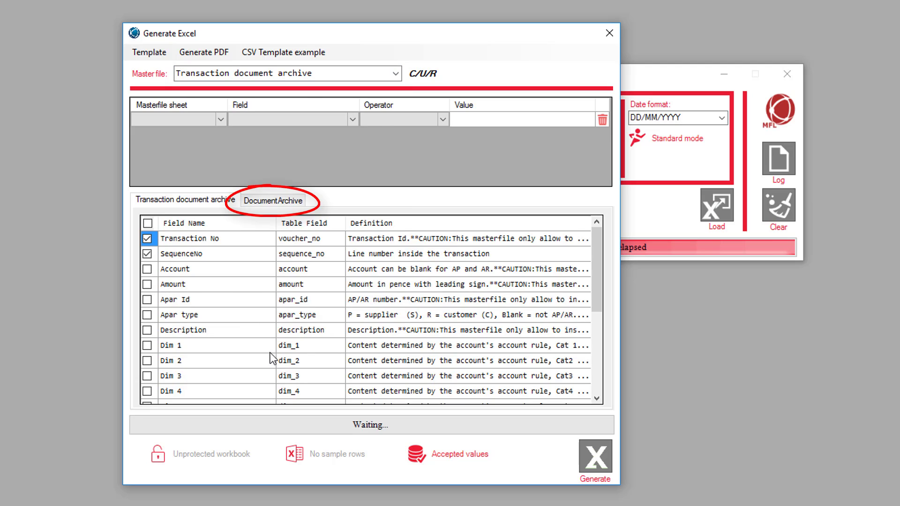
left_click(262, 201)
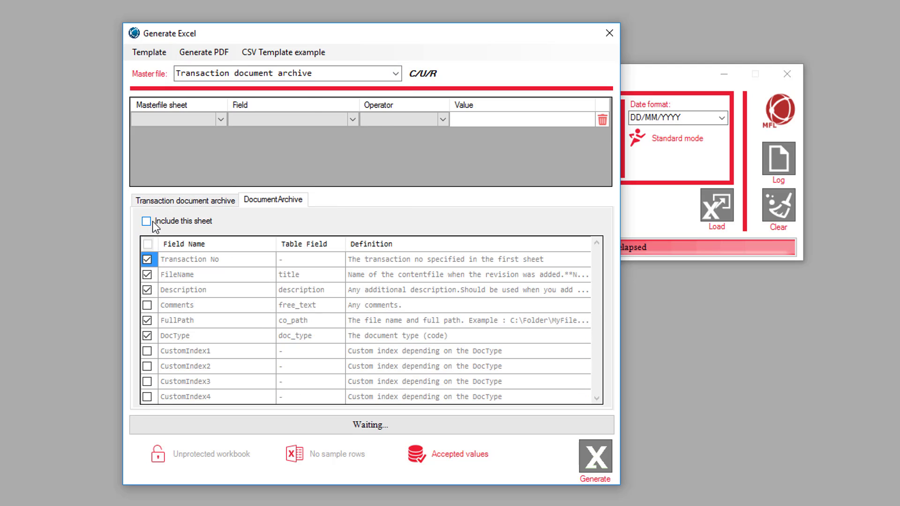
left_click(146, 221)
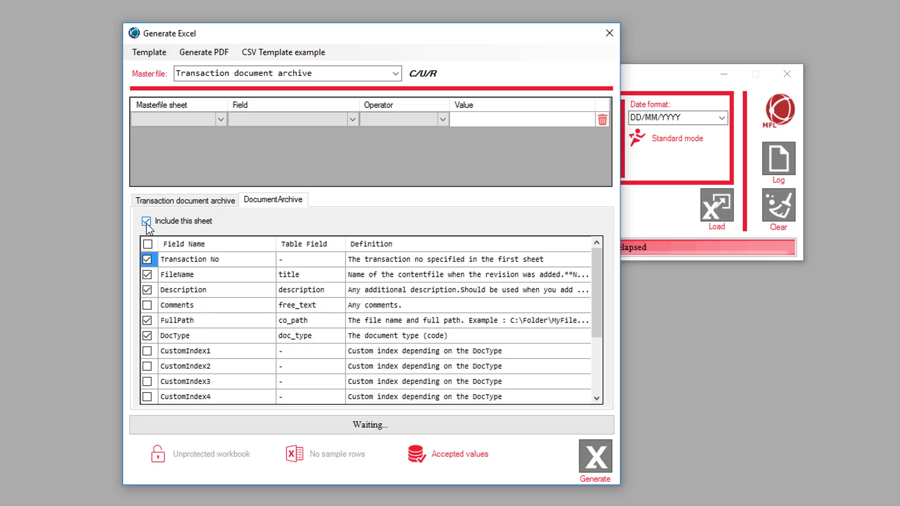
Add a filter on the Transaction document archive sheet with Voucher type Like AQ.
left_click(151, 204)
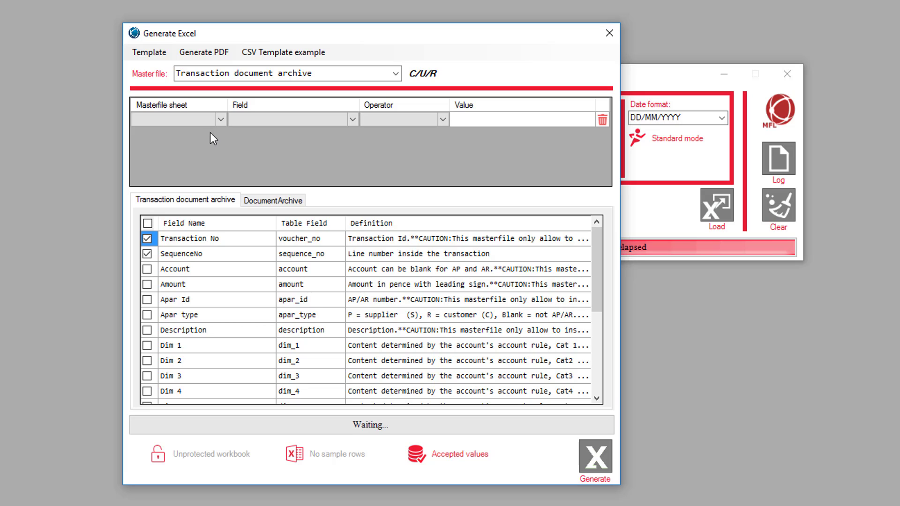
left_click(220, 119)
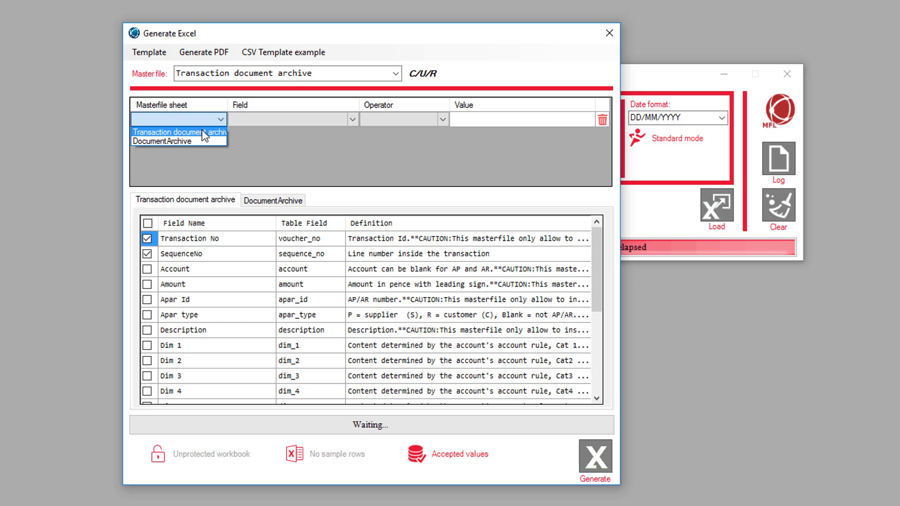
left_click(207, 133)
left_click(354, 119)
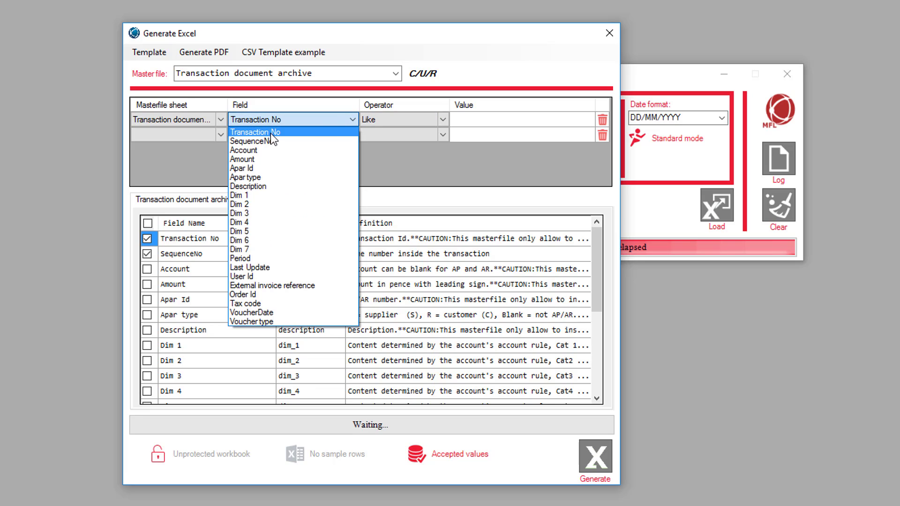
left_click(290, 326)
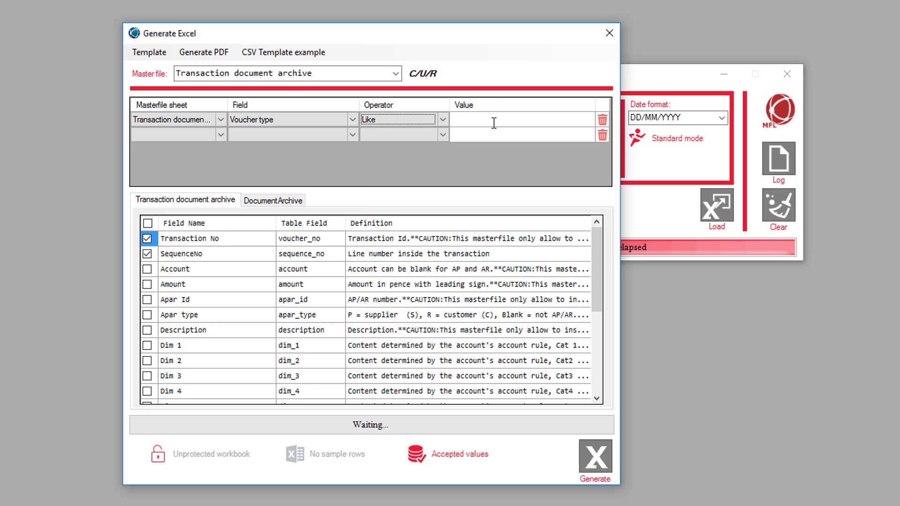
left_click(516, 125)
type("AQ")
Generate the Transaction document archive template and save it under the file name GLDOC1.
left_click(595, 455)
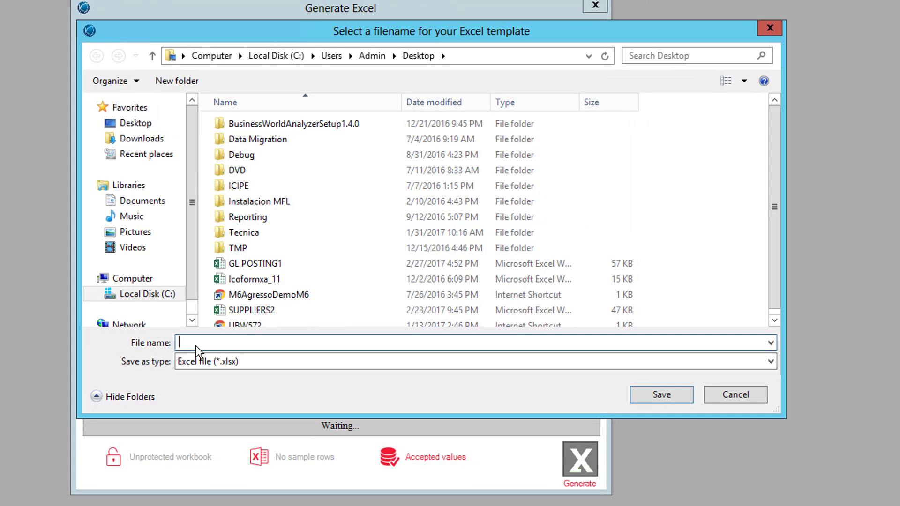
type("GLDOC1")
left_click(660, 394)
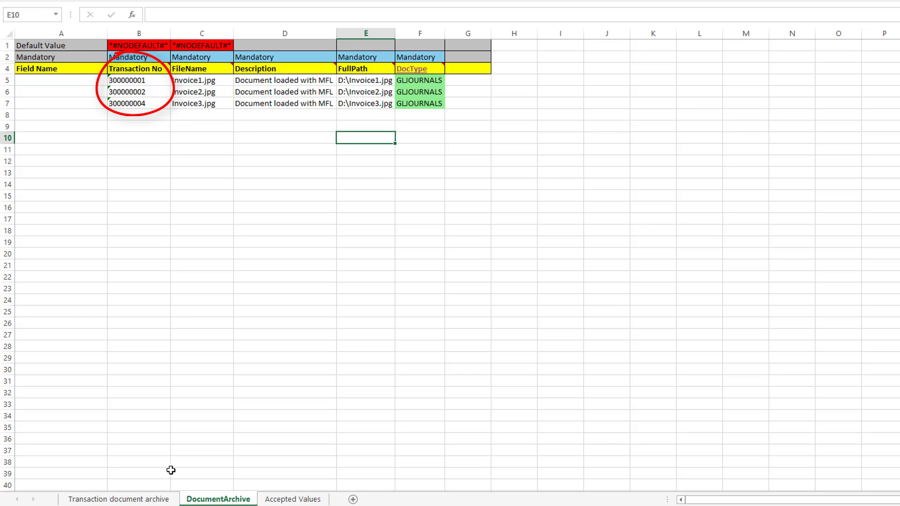
Review the Transaction document archive sheet, and load the GLDOC1 workbook with GCON4 MFL.
left_click(152, 499)
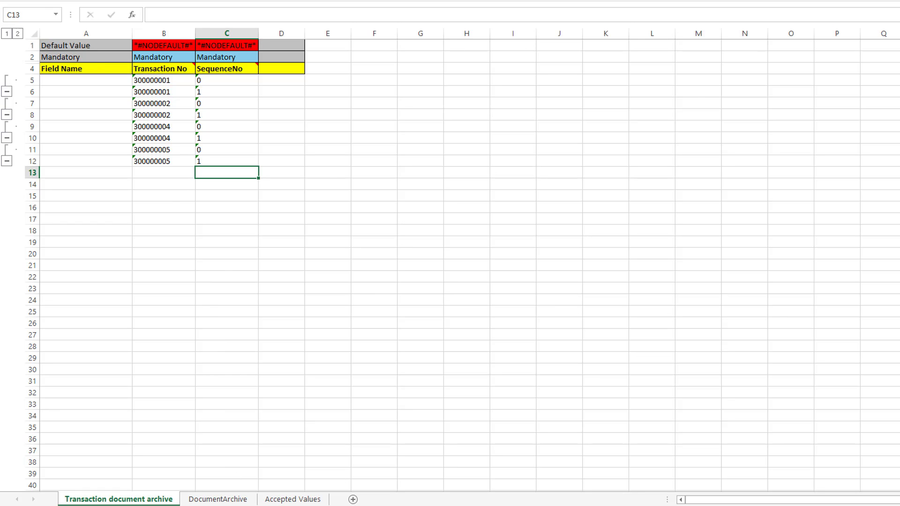
key("alt+Tab")
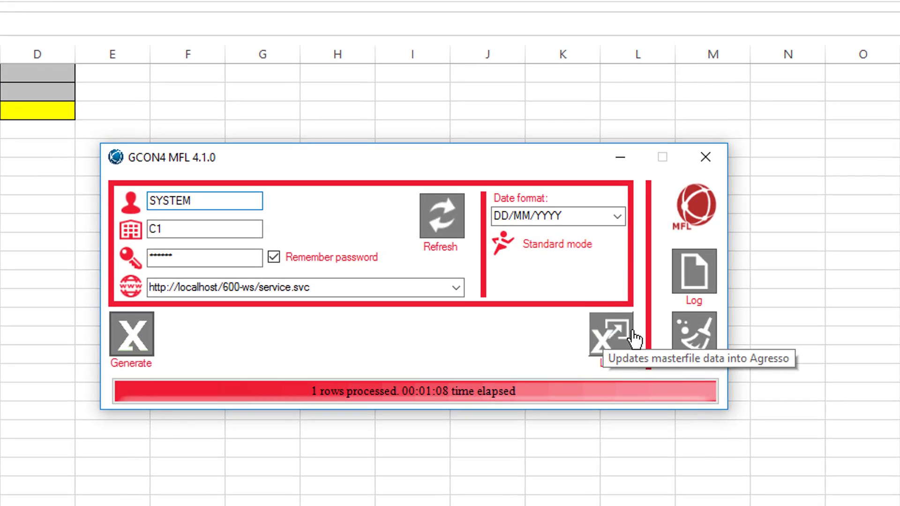
left_click(633, 333)
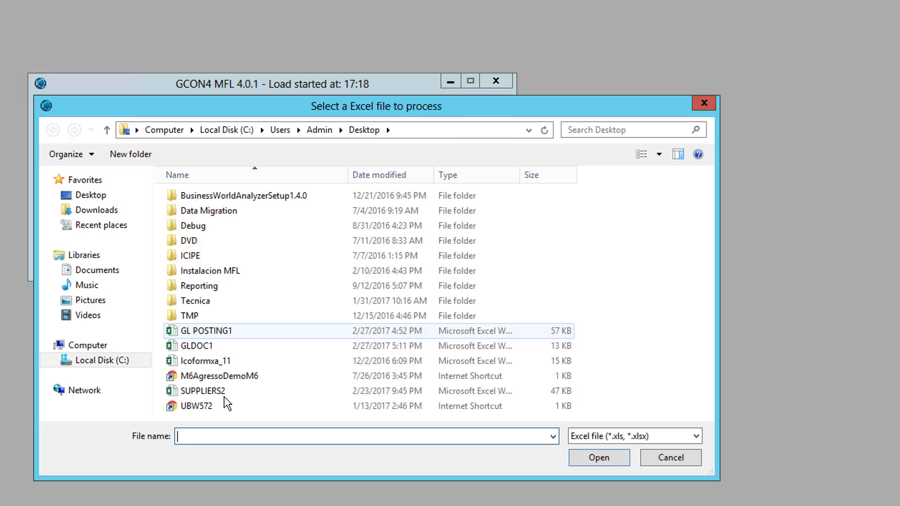
left_click(196, 347)
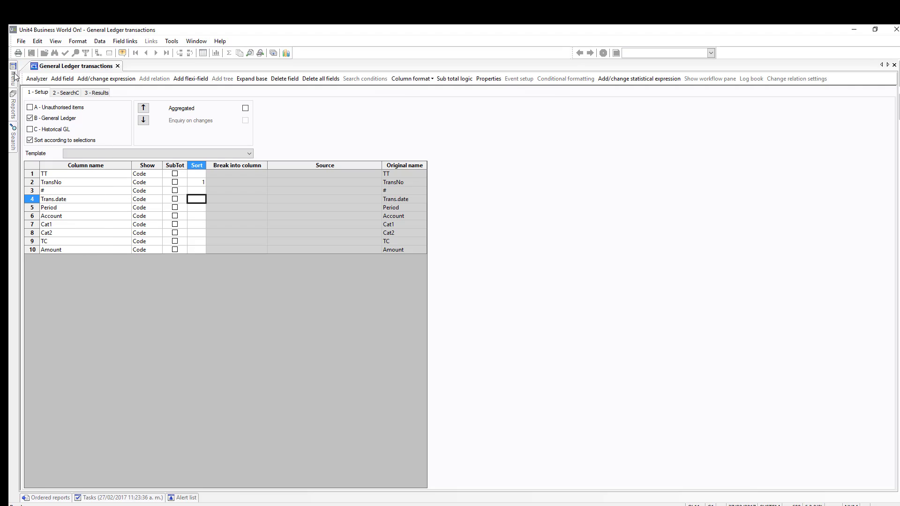
Add a TT like AQ search condition to the General Ledger transactions enquiry and run it.
mouse_move(14, 75)
left_click(59, 92)
left_click(62, 78)
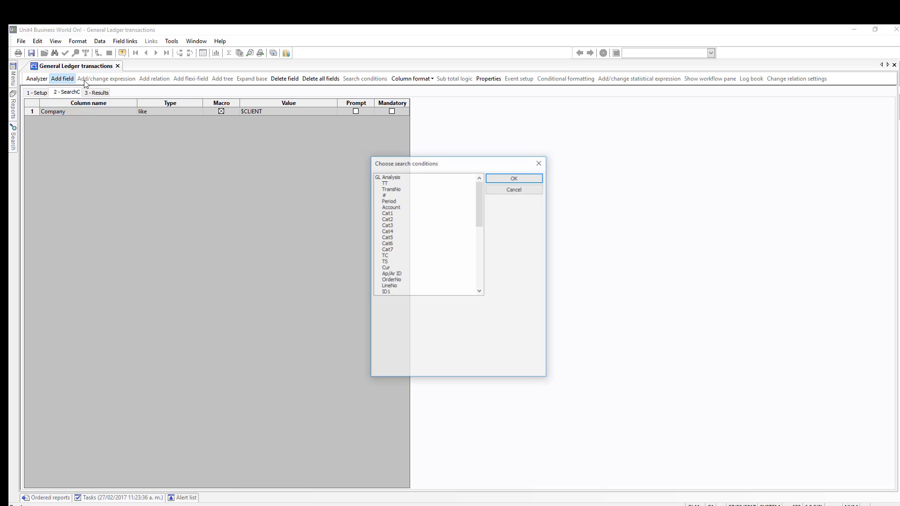
double_click(402, 183)
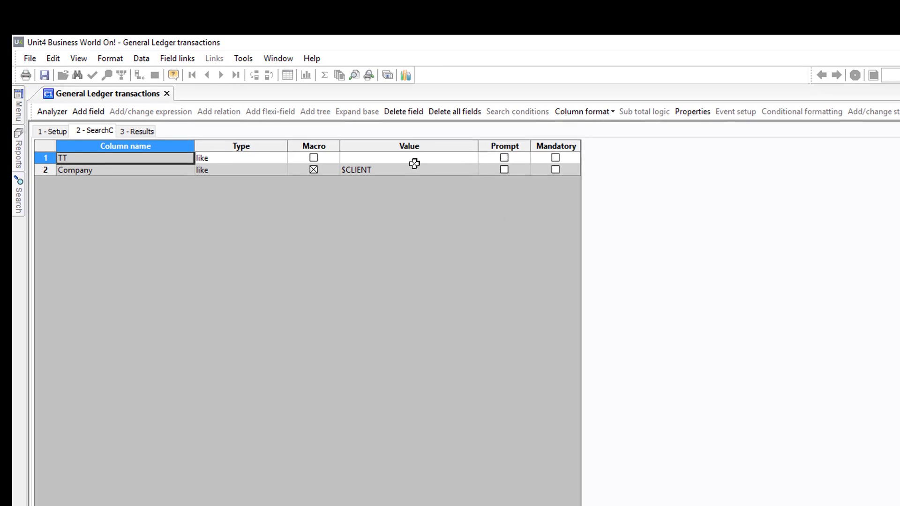
type("AQ")
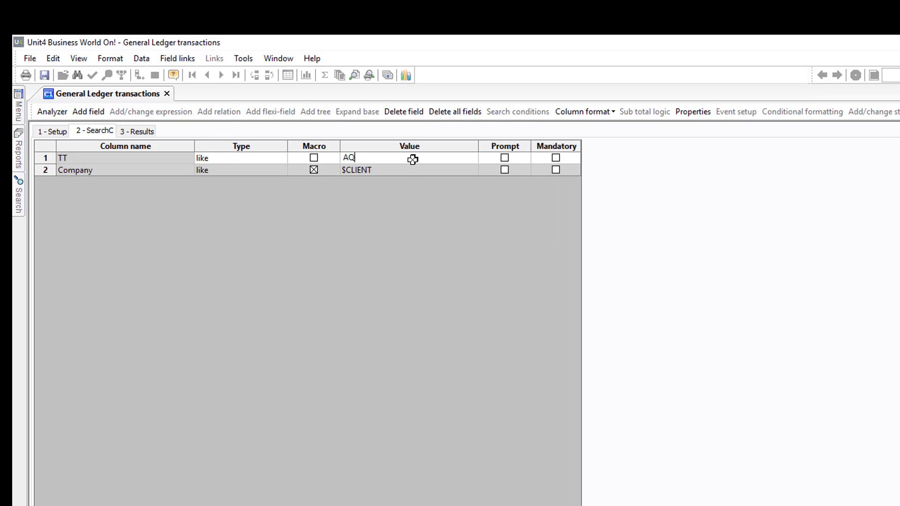
key("Tab")
key("F7")
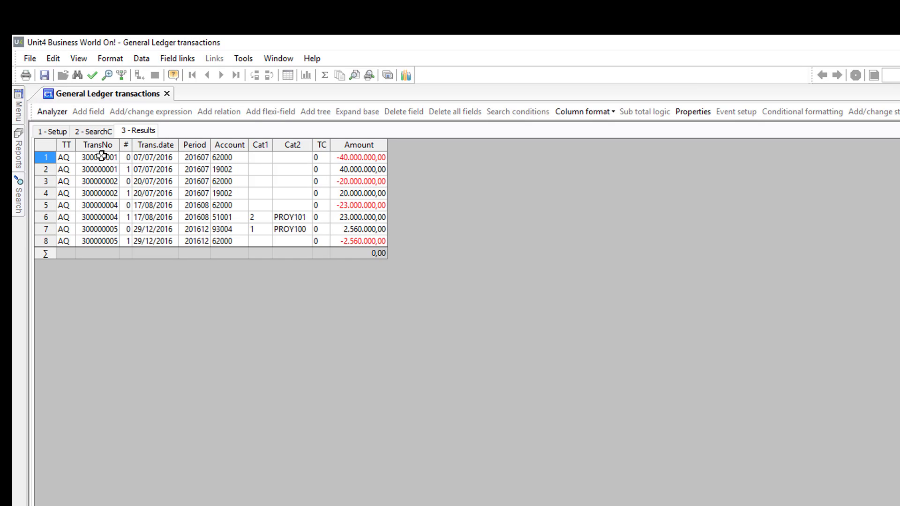
Open the document archive for the first AQ transaction in the enquiry results.
left_click(103, 158)
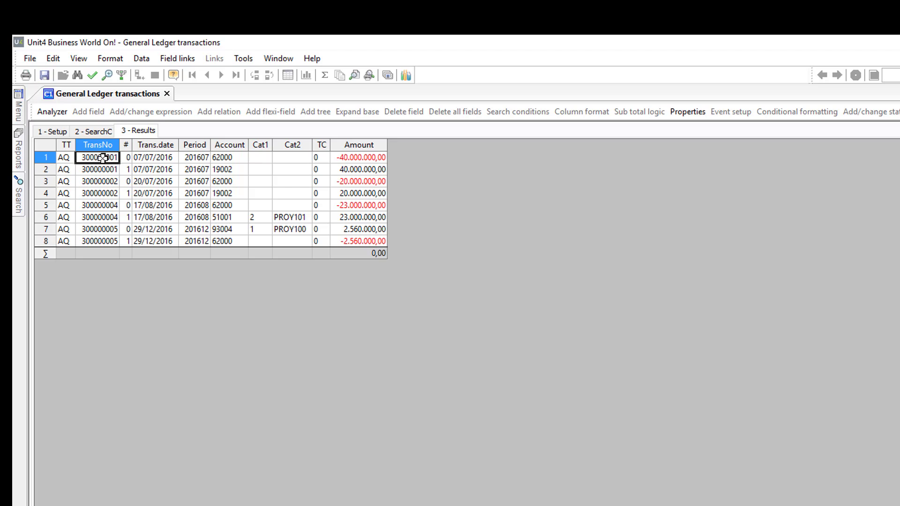
left_click(406, 75)
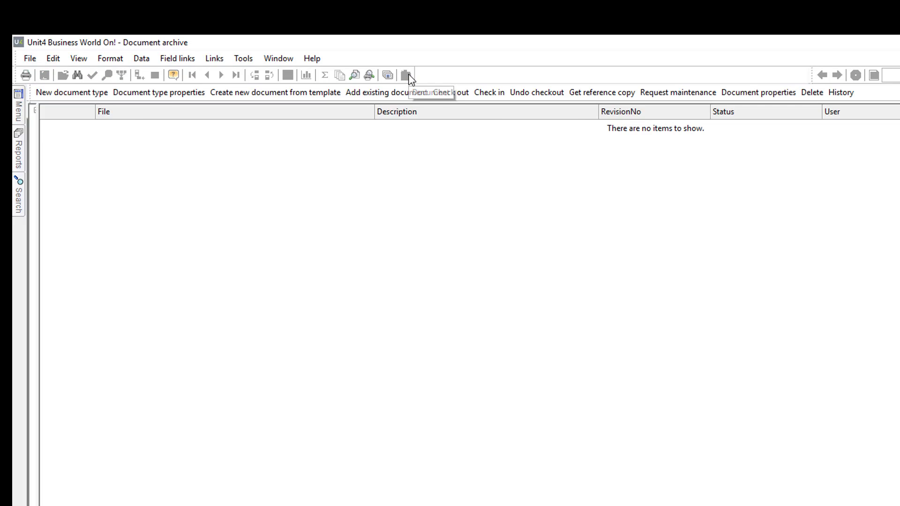